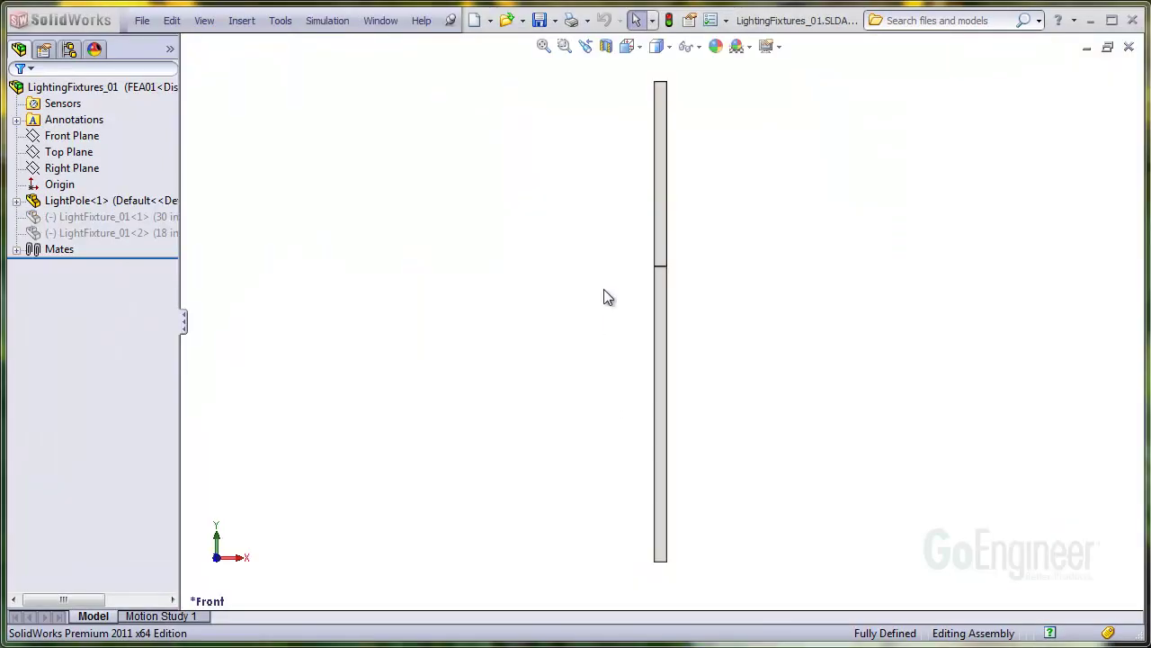
Return to the previous angled view and create a new static simulation study, Study 1
{"action": "left_click", "coordinate": [586, 45]}
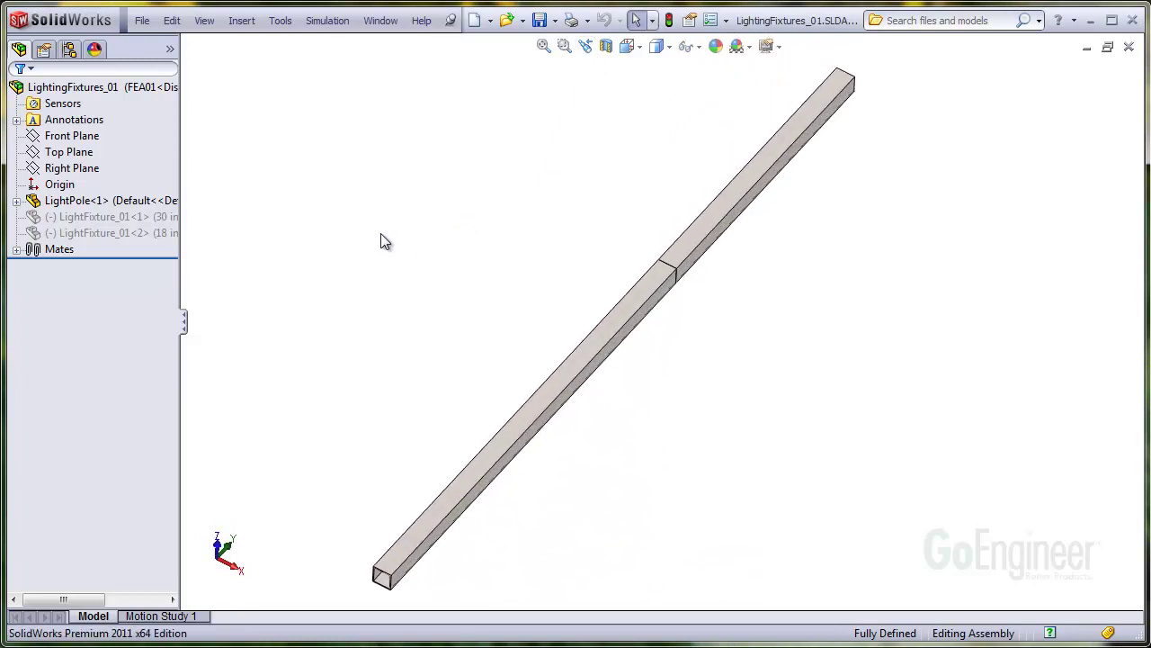
{"action": "left_click", "coordinate": [327, 20]}
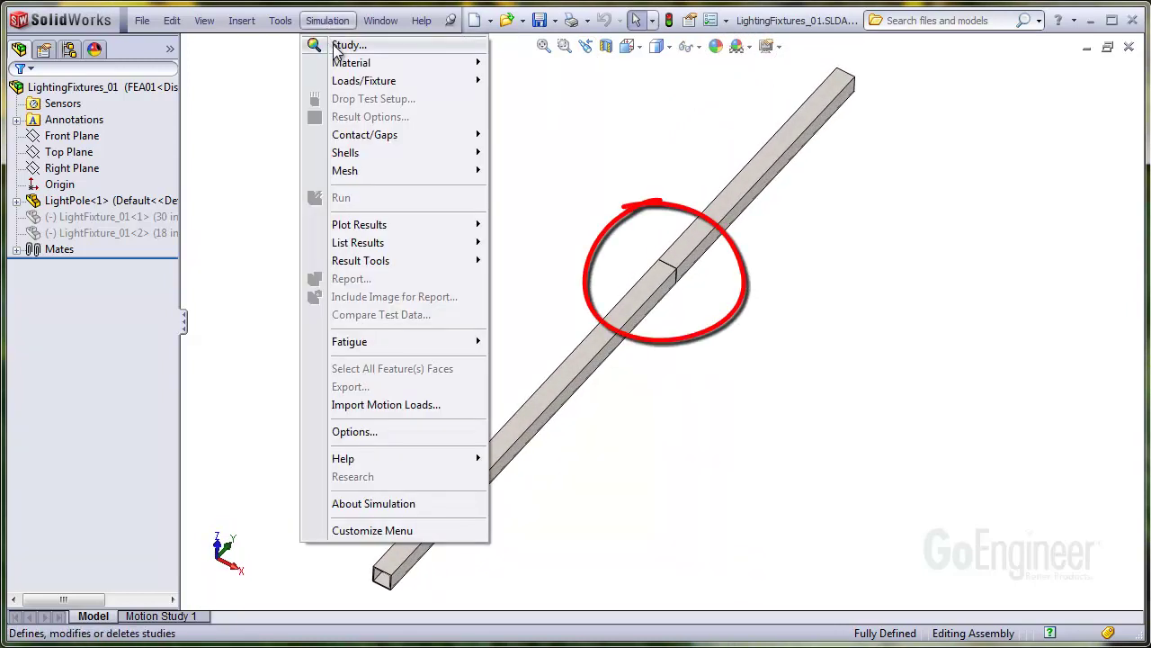
{"action": "left_click", "coordinate": [334, 45]}
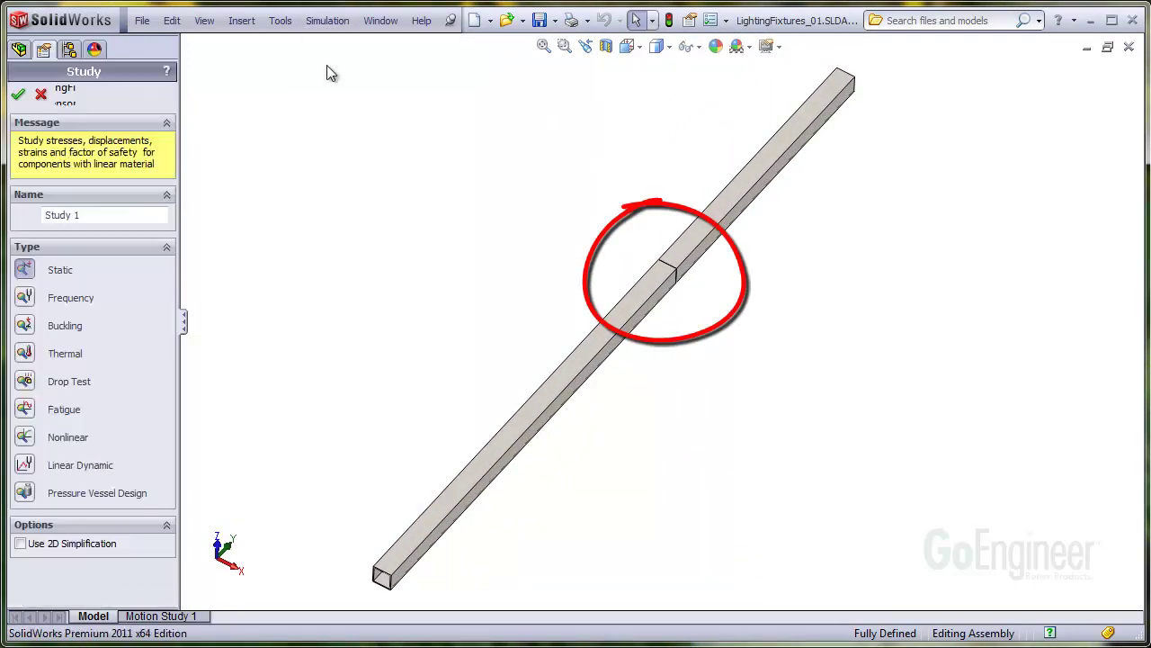
{"action": "left_click", "coordinate": [19, 94]}
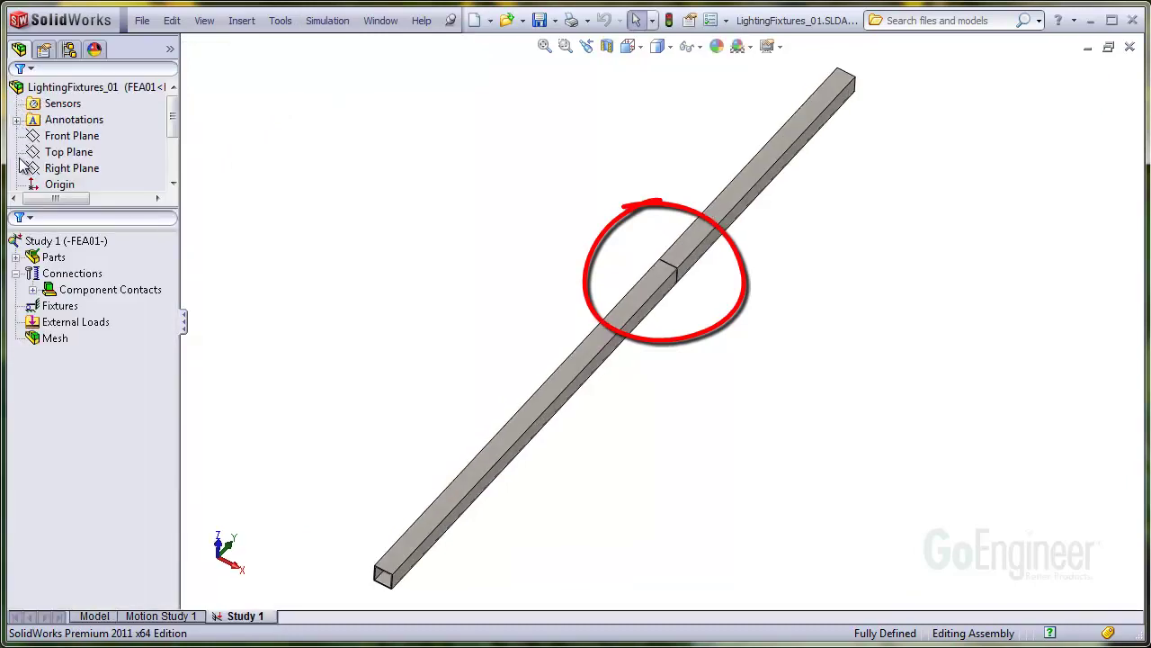
Treat both LightPole-1 solid bodies as beams, producing the Joint group
{"action": "left_click", "coordinate": [36, 257]}
{"action": "left_click", "coordinate": [15, 257]}
{"action": "left_click", "coordinate": [52, 273]}
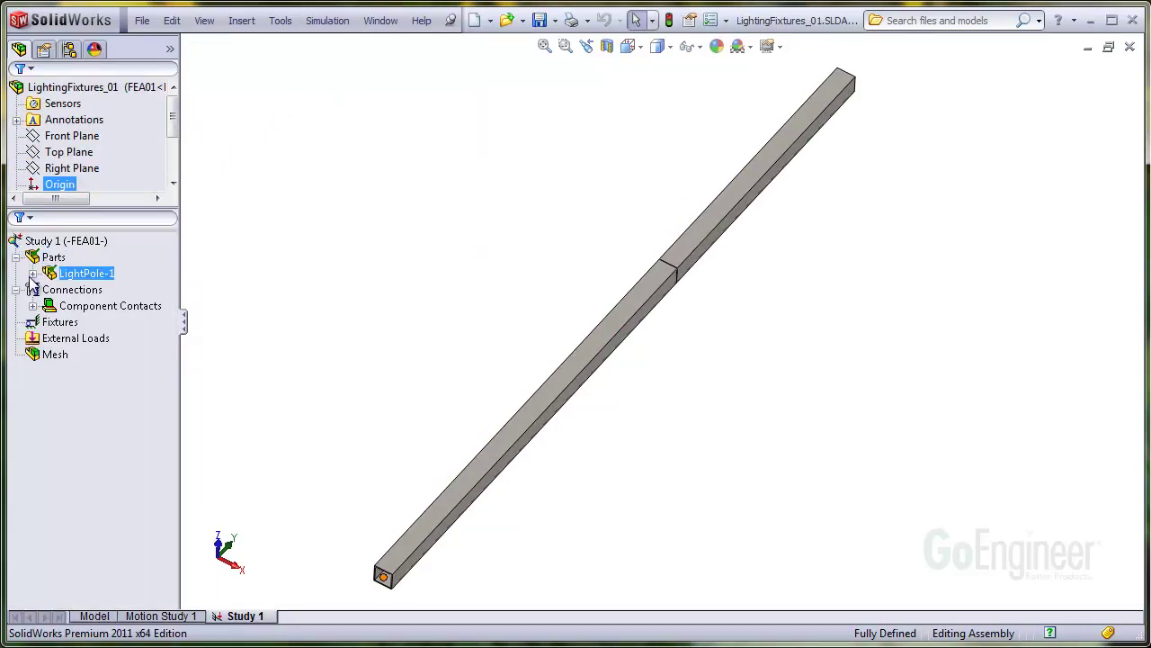
{"action": "left_click", "coordinate": [32, 272]}
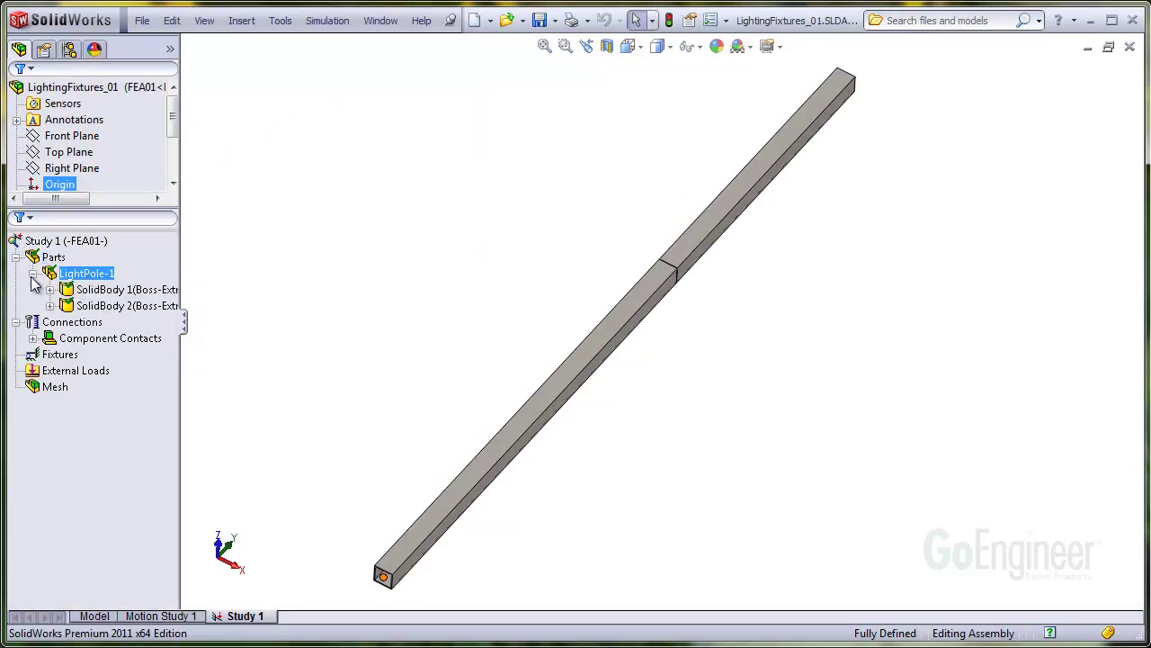
{"action": "right_click", "coordinate": [97, 290]}
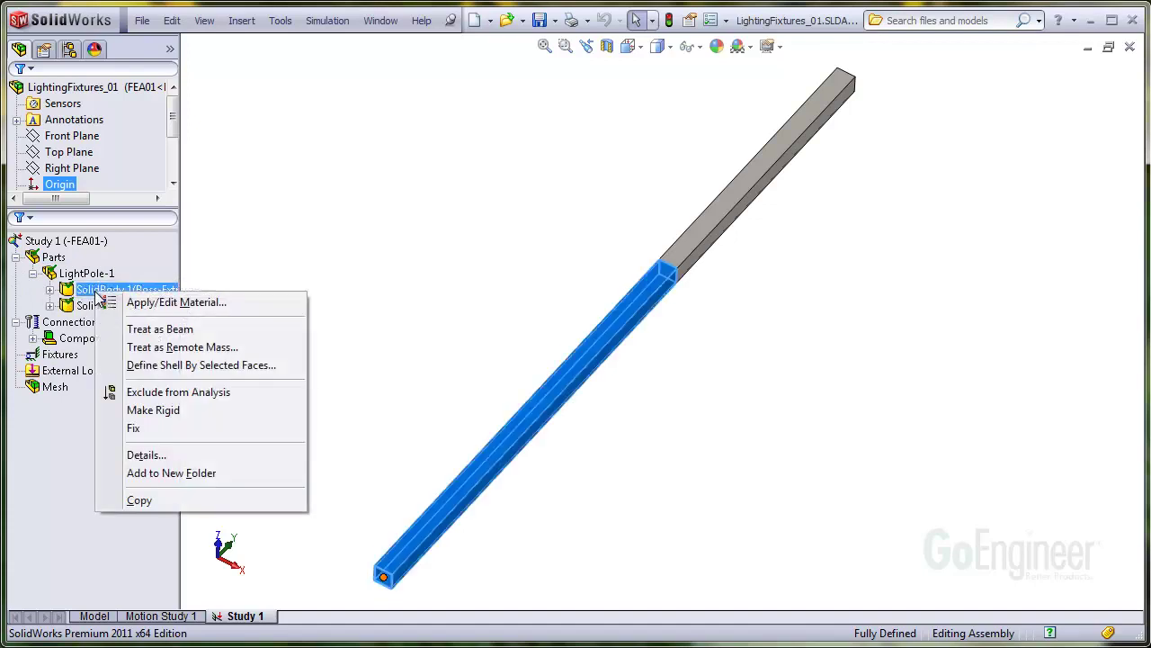
{"action": "left_click", "coordinate": [160, 330]}
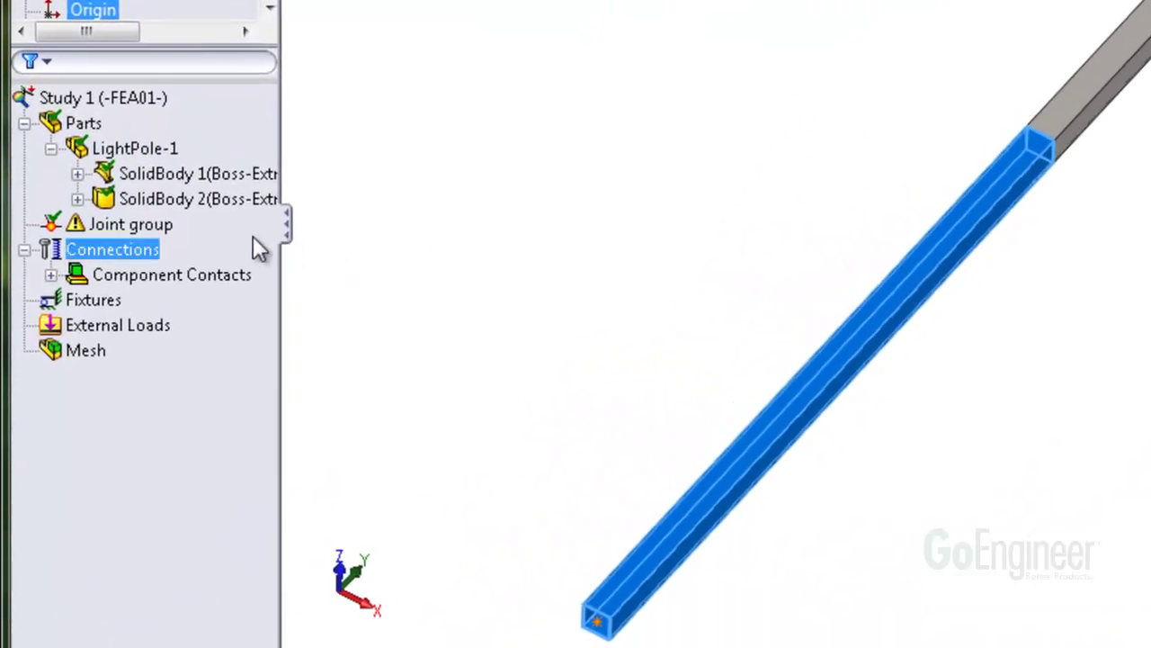
{"action": "left_click", "coordinate": [109, 322]}
{"action": "right_click", "coordinate": [153, 198]}
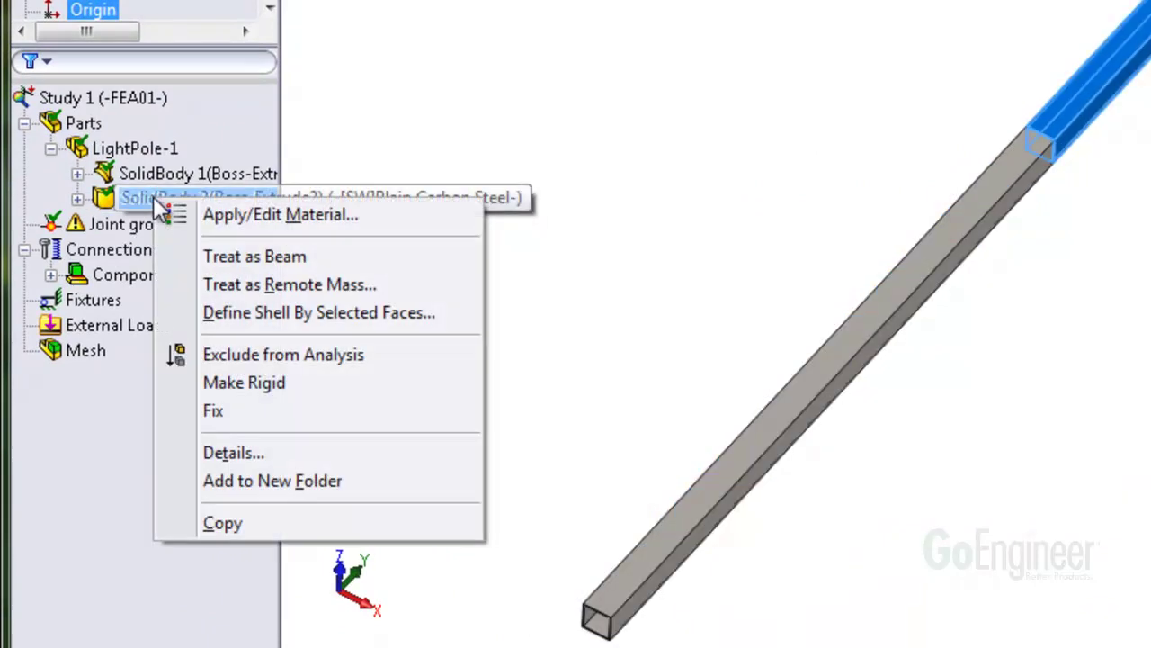
{"action": "left_click", "coordinate": [216, 257]}
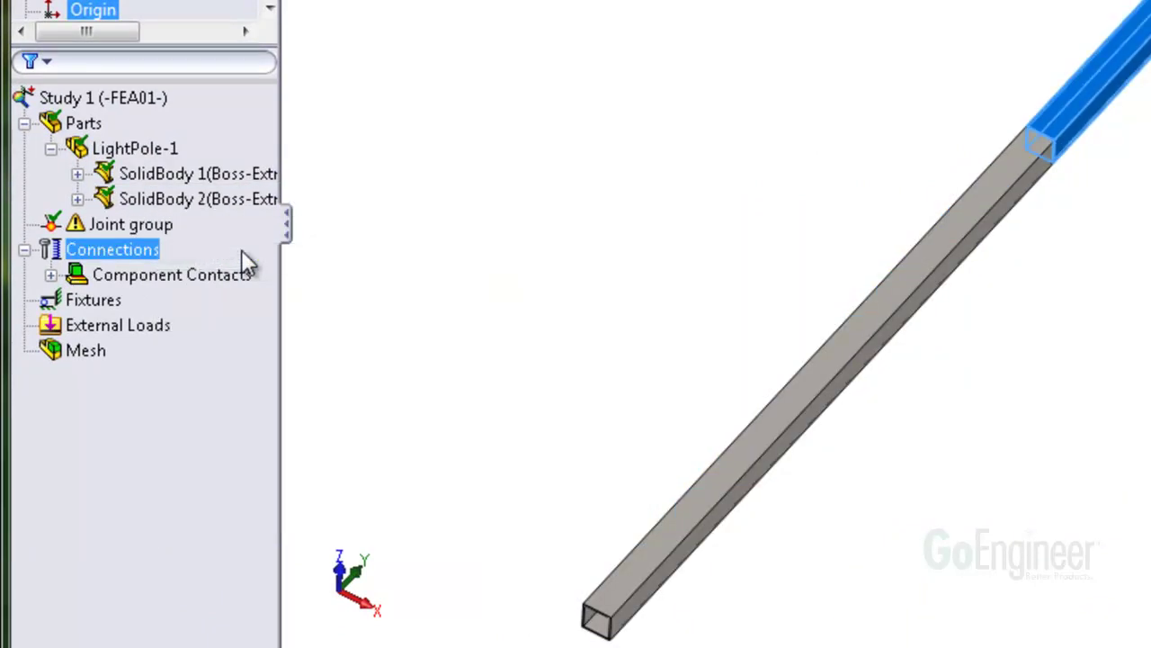
{"action": "left_click", "coordinate": [160, 233]}
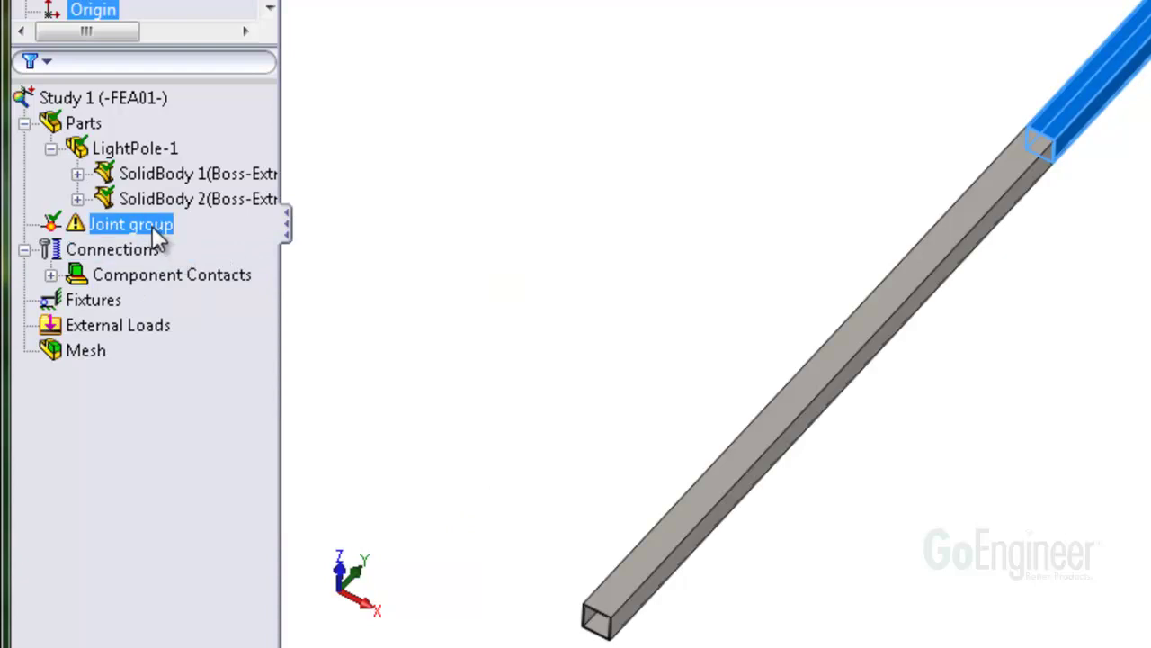
Edit the Joint group, calculate the joints, and review Joints 1, 2 and 3
{"action": "right_click", "coordinate": [153, 231]}
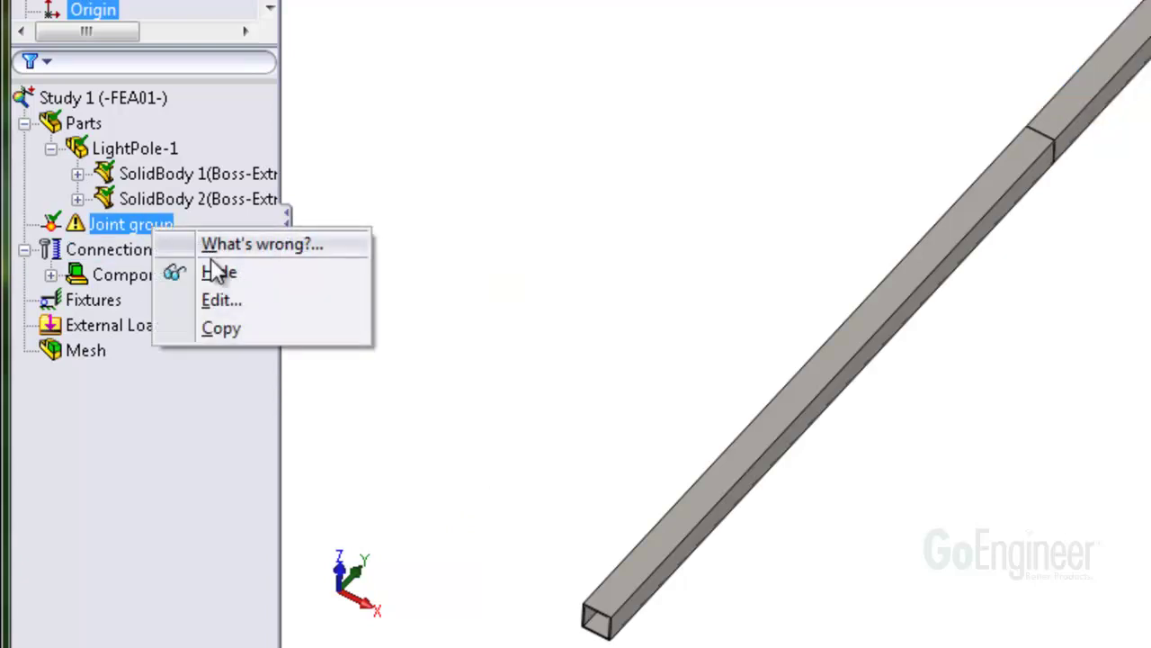
{"action": "left_click", "coordinate": [234, 299]}
{"action": "left_click", "coordinate": [131, 112]}
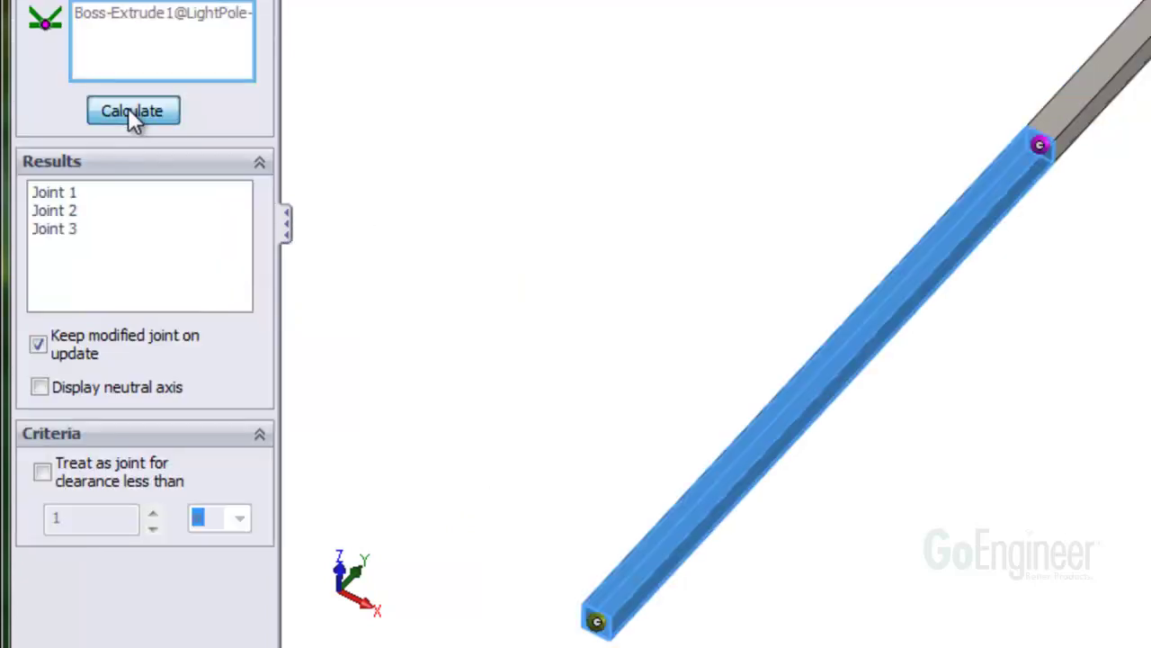
{"action": "left_click", "coordinate": [70, 196]}
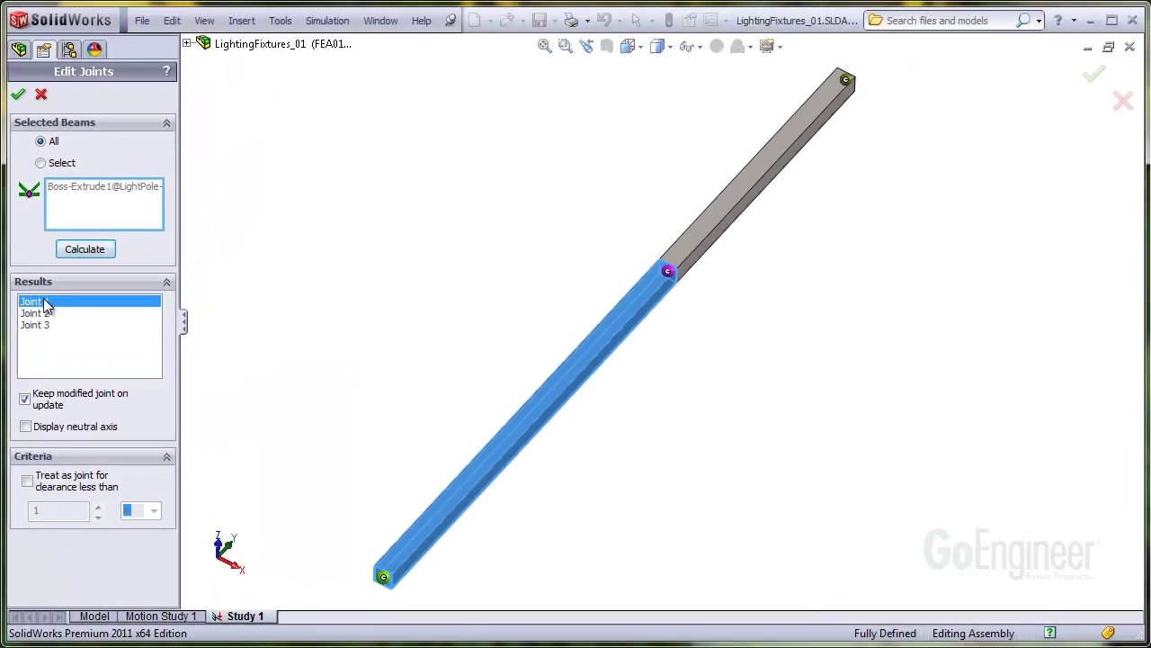
{"action": "left_click", "coordinate": [43, 313]}
{"action": "left_click", "coordinate": [44, 325]}
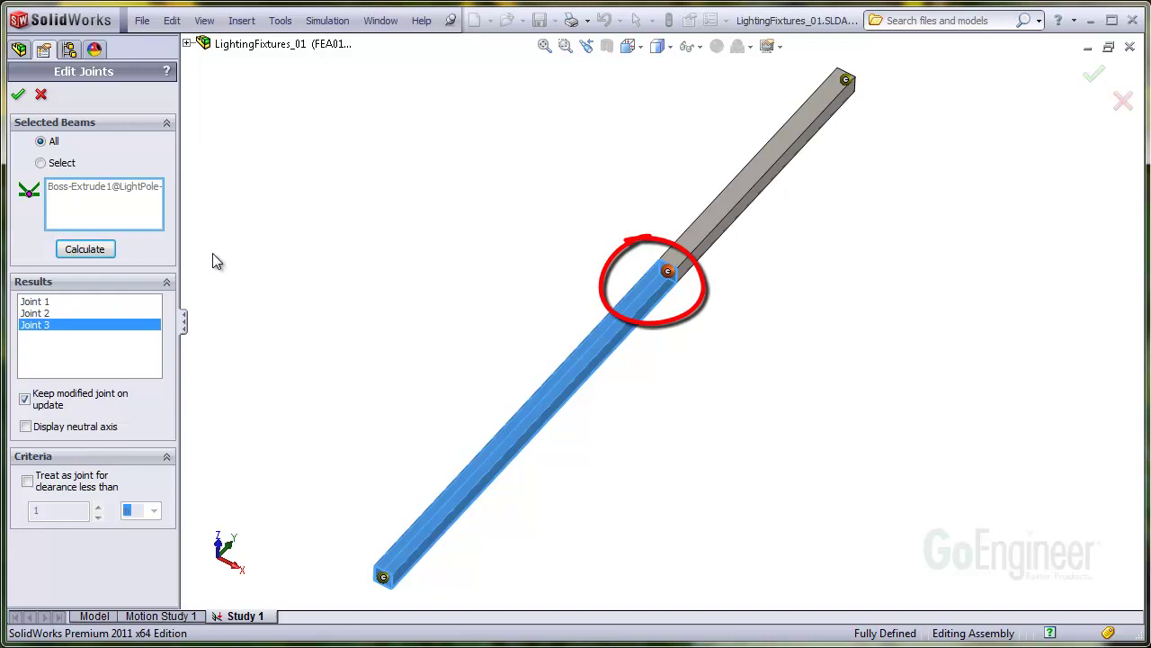
Check that the middle joint's members are the Boss-Extrude1 and Boss-Extrude2 beams
{"action": "left_click", "coordinate": [99, 302]}
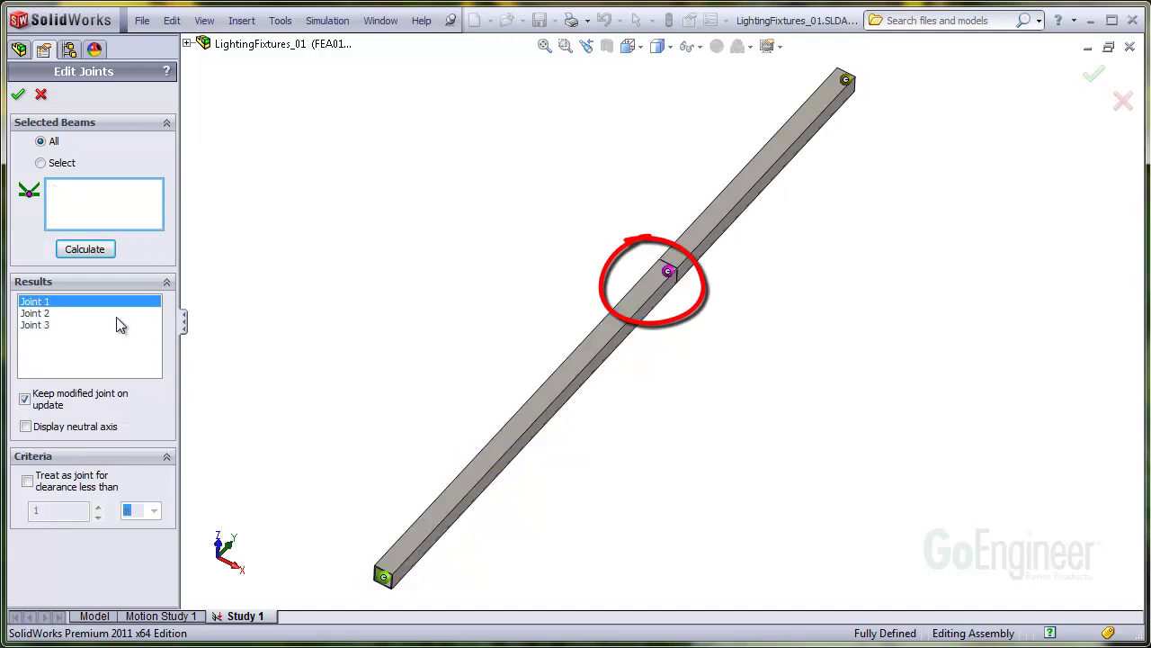
{"action": "left_click", "coordinate": [669, 271]}
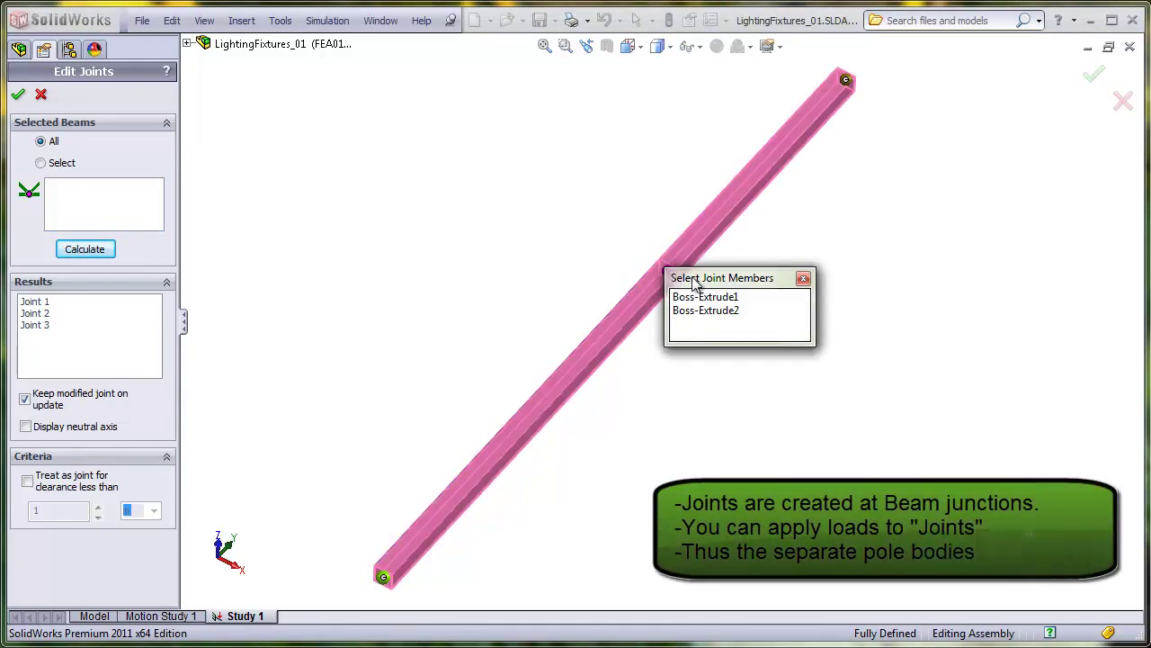
{"action": "left_click_drag", "start_coordinate": [685, 286], "coordinate": [719, 290]}
{"action": "left_click", "coordinate": [730, 302]}
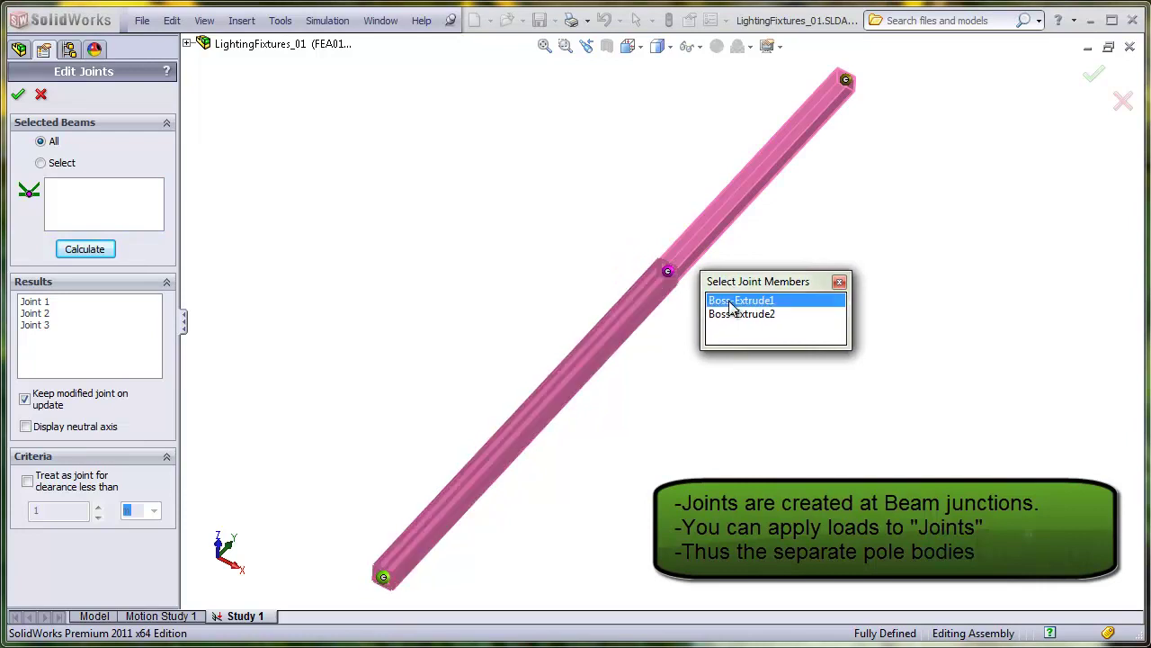
{"action": "left_click", "coordinate": [727, 321]}
{"action": "left_click", "coordinate": [731, 303]}
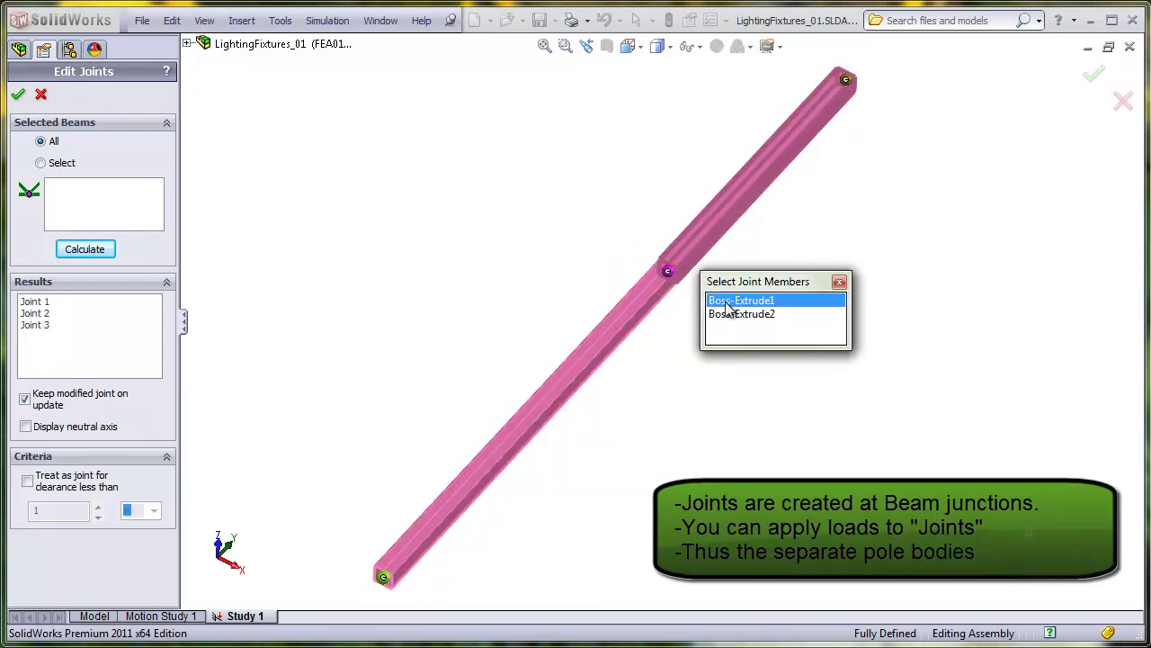
{"action": "left_click", "coordinate": [840, 284]}
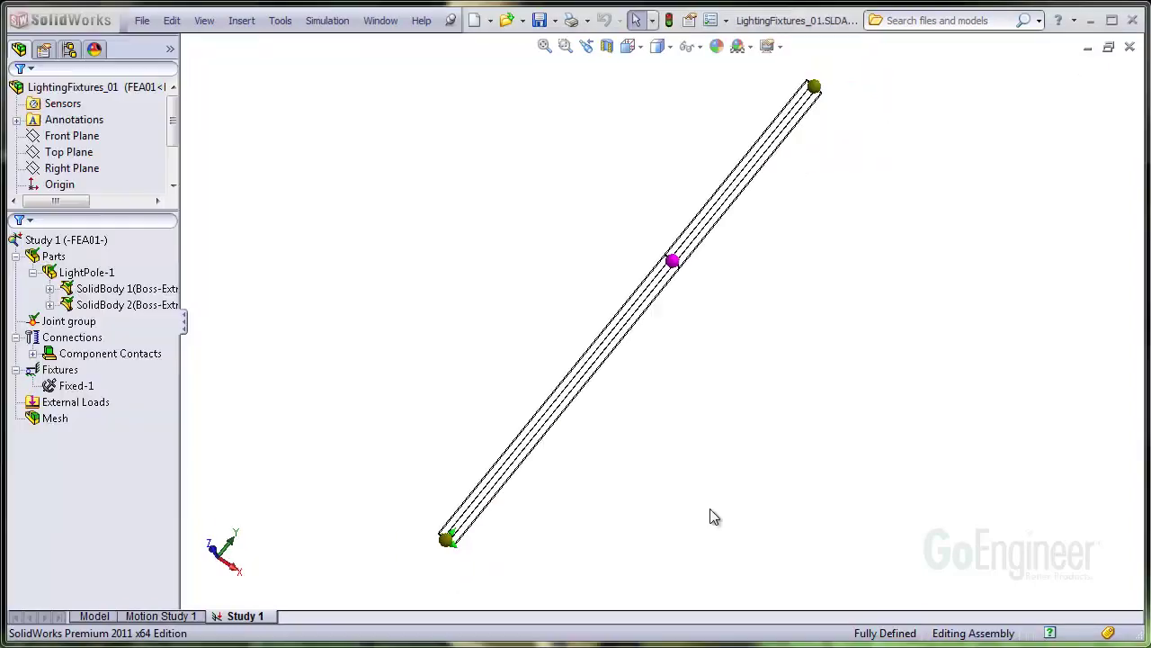
Start a force load applied at the pole's middle joint
{"action": "left_click", "coordinate": [101, 404]}
{"action": "right_click", "coordinate": [102, 408]}
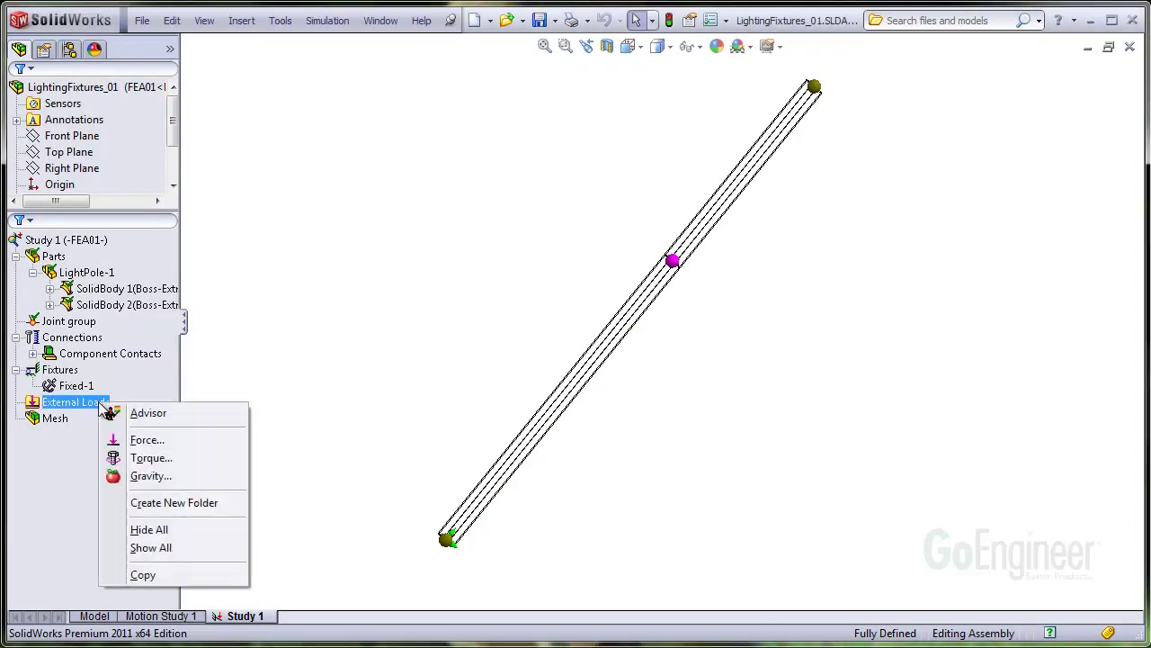
{"action": "left_click", "coordinate": [157, 444]}
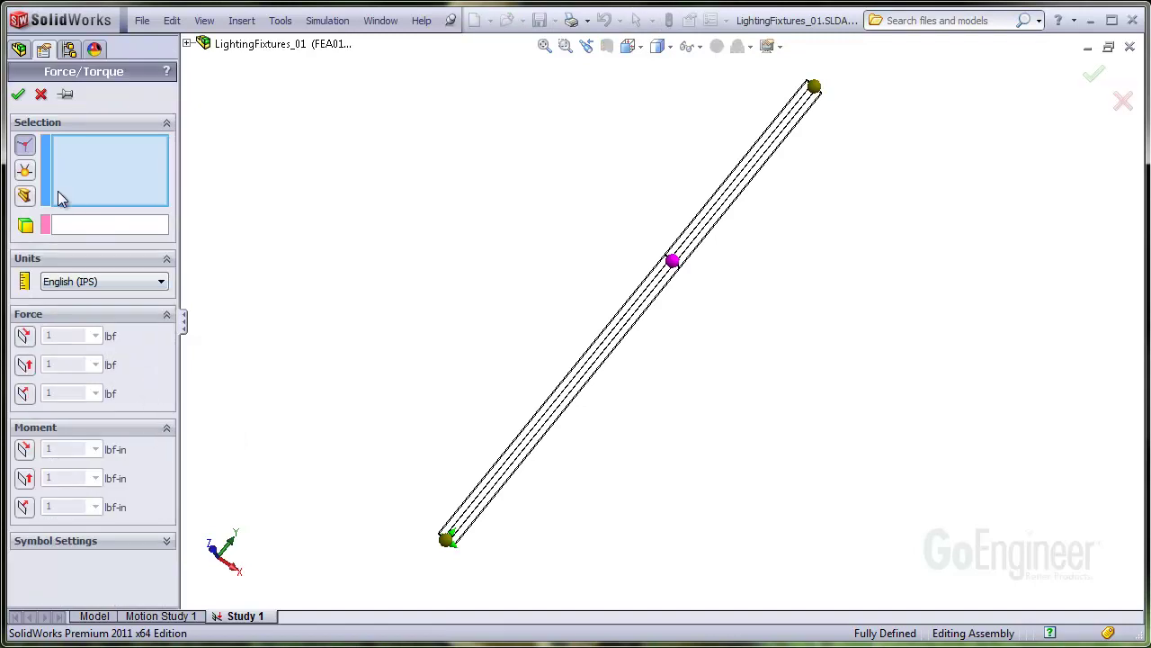
{"action": "left_click", "coordinate": [24, 172]}
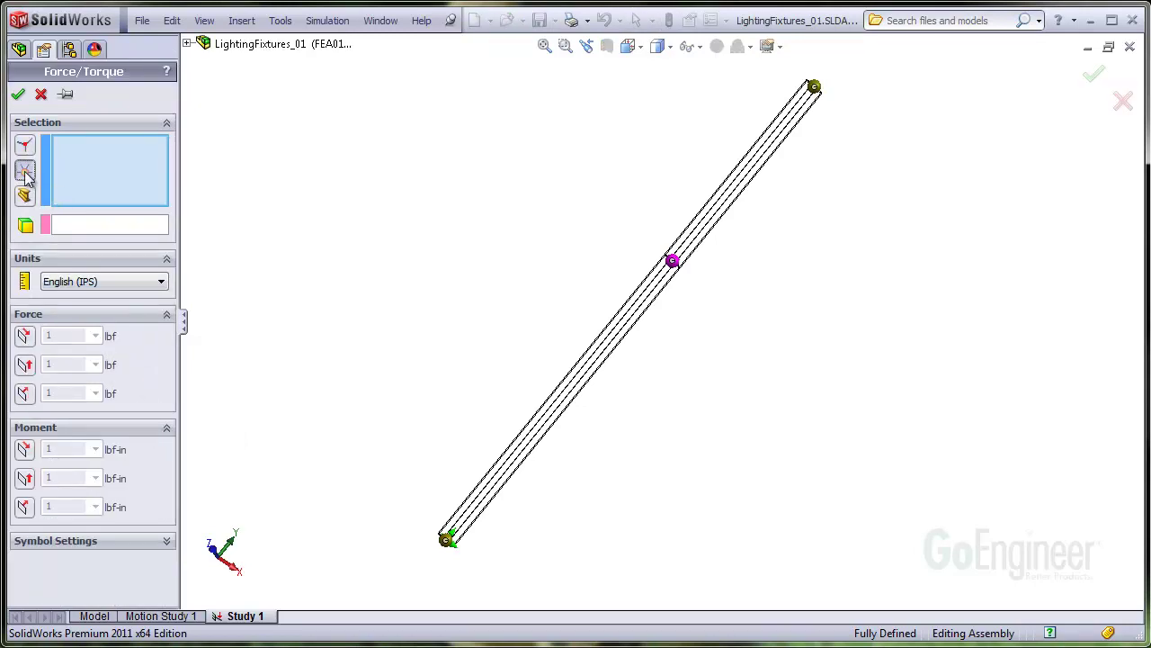
{"action": "left_click", "coordinate": [671, 260]}
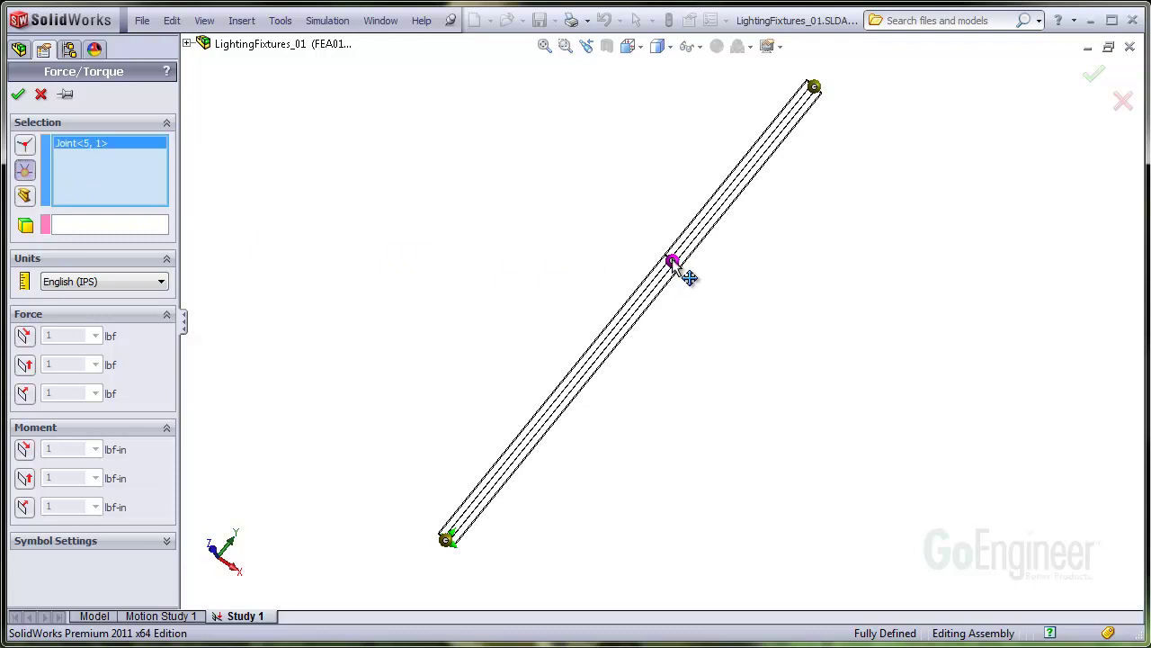
Direct a 15 lbf force along the beam's lower edge, enlarge its arrow symbol, and confirm
{"action": "left_click", "coordinate": [141, 228]}
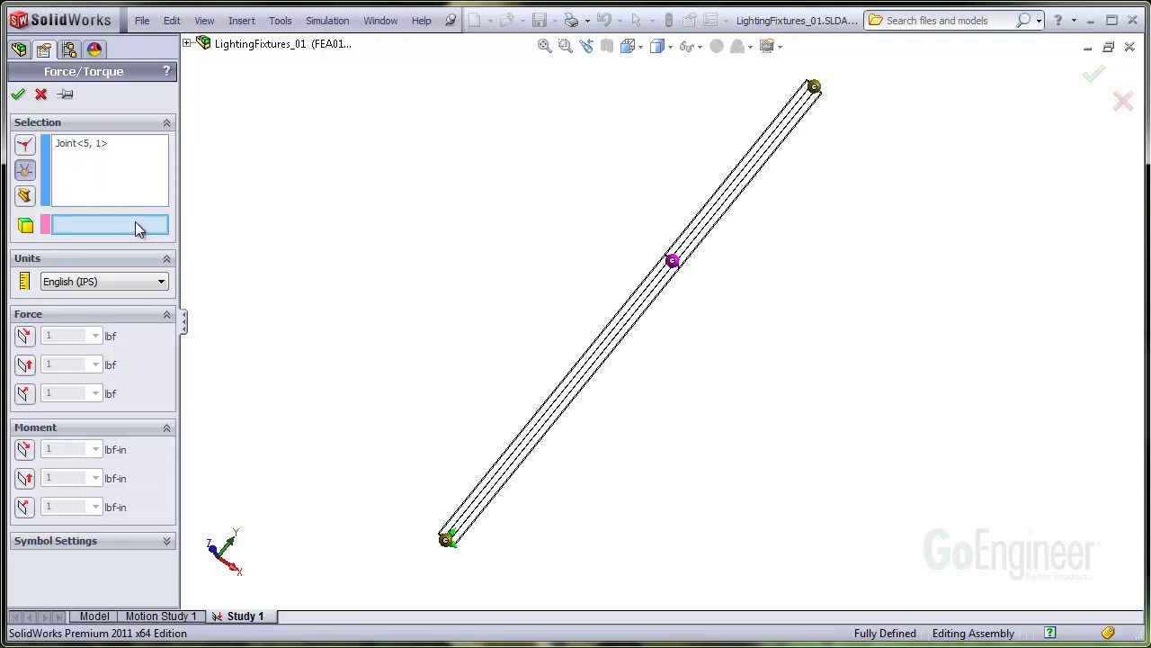
{"action": "left_click", "coordinate": [614, 328]}
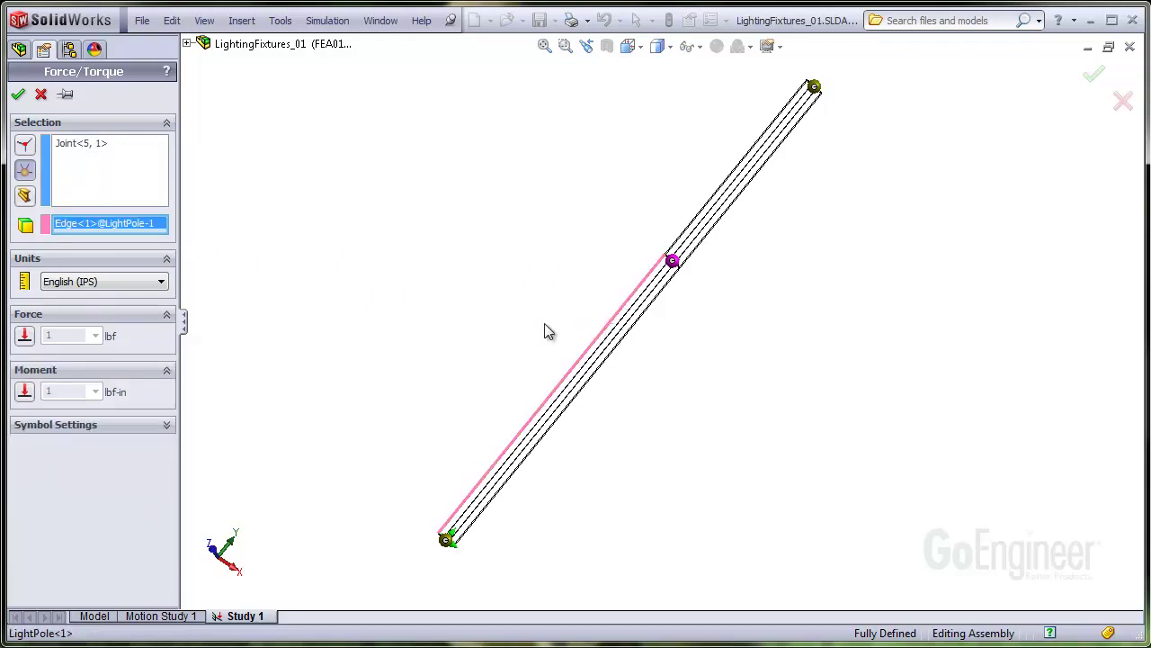
{"action": "left_click", "coordinate": [24, 336]}
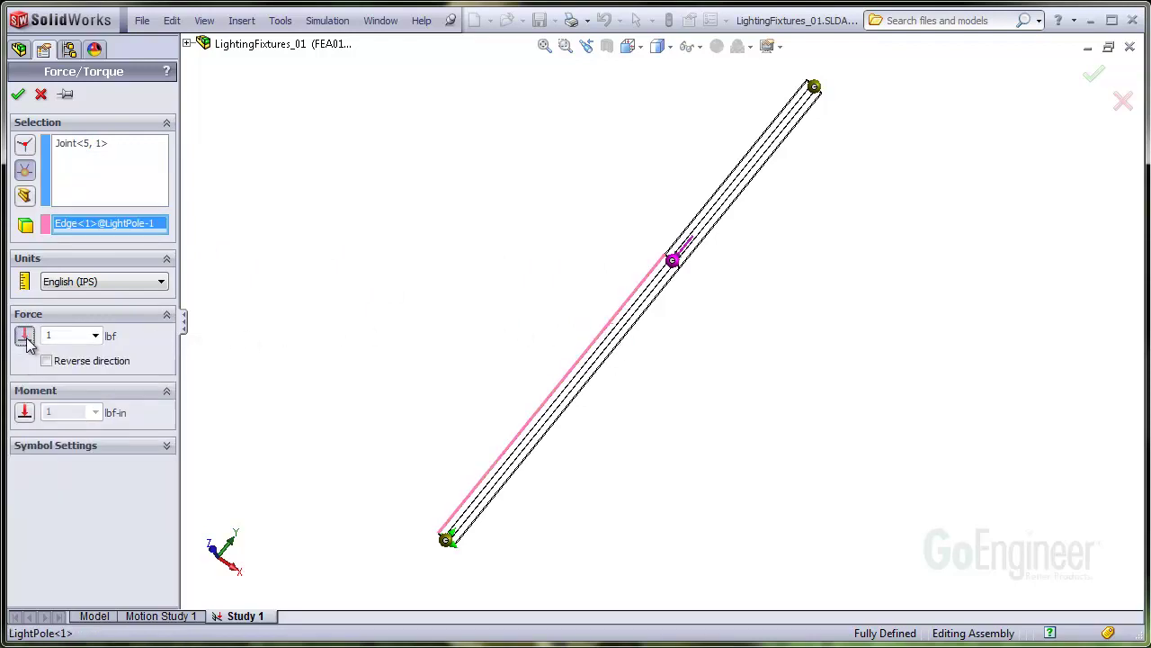
{"action": "left_click", "coordinate": [167, 447]}
{"action": "left_click", "coordinate": [162, 491]}
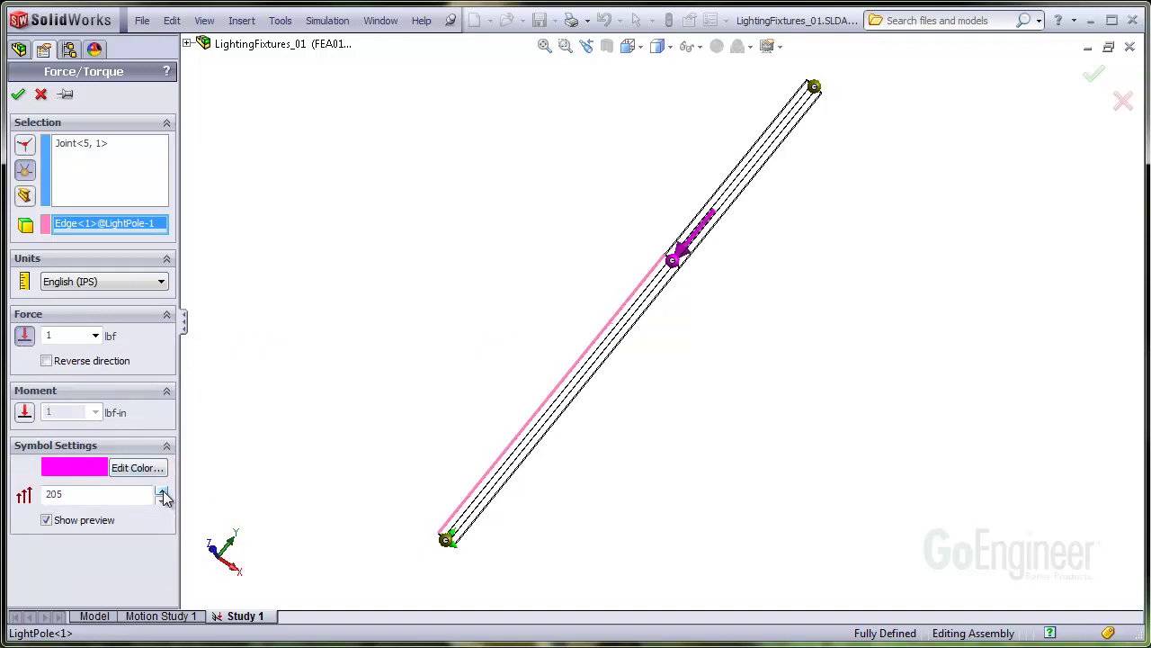
{"action": "double_click", "coordinate": [76, 335]}
{"action": "type", "text": "15"}
{"action": "left_click", "coordinate": [18, 94]}
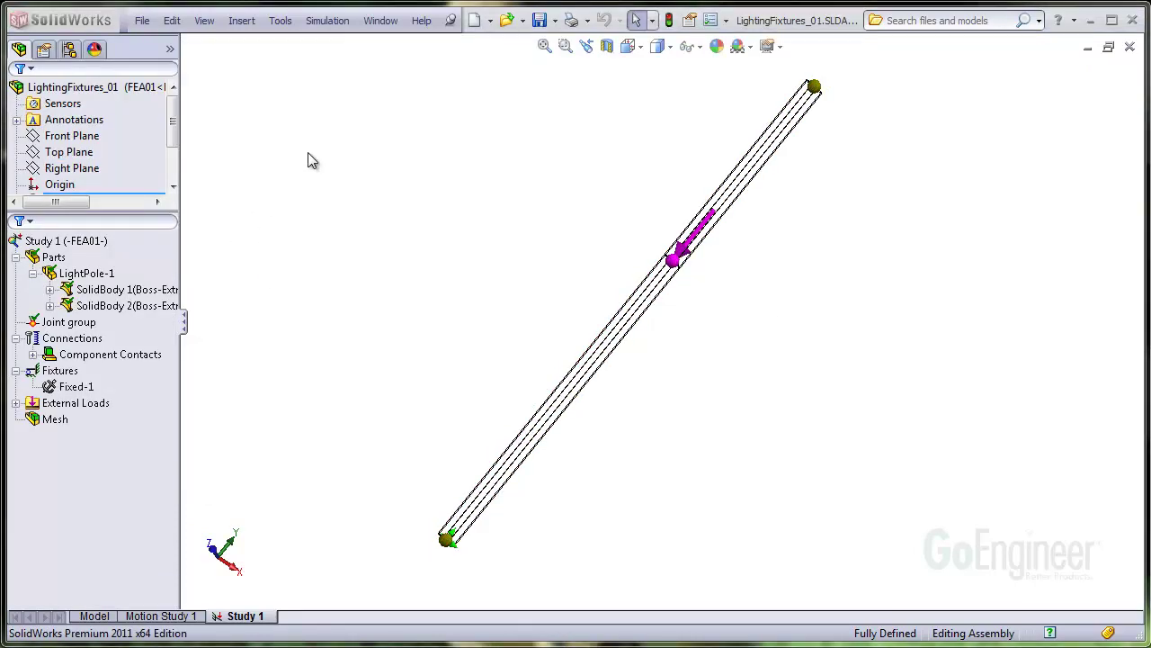
Zoom toward the middle joint and start a torque load applied to it
{"action": "mouse_move", "coordinate": [617, 171]}
{"action": "middle_mouse_down"}
{"action": "mouse_move", "coordinate": [640, 177]}
{"action": "mouse_move", "coordinate": [491, 252]}
{"action": "mouse_move", "coordinate": [643, 169]}
{"action": "mouse_move", "coordinate": [617, 188]}
{"action": "middle_mouse_up"}
{"action": "scroll", "coordinate": [491, 252], "scroll_direction": "down", "scroll_amount": 5}
{"action": "scroll", "coordinate": [487, 353], "scroll_direction": "down", "scroll_amount": 2}
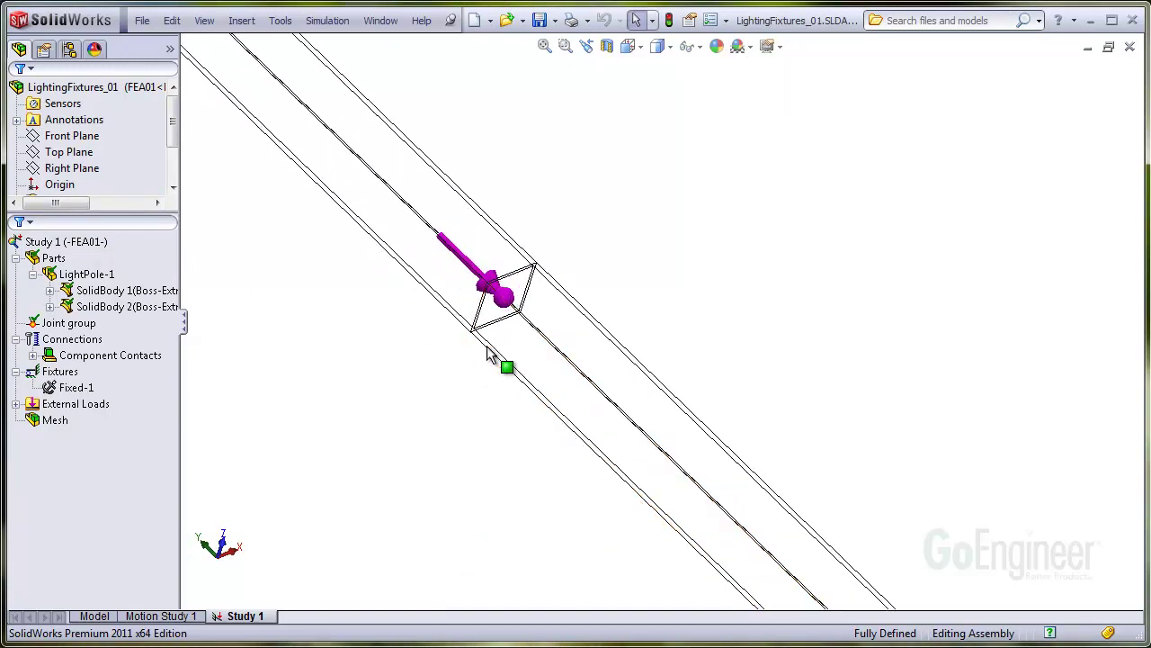
{"action": "scroll", "coordinate": [489, 355], "scroll_direction": "down", "scroll_amount": 3}
{"action": "left_click", "coordinate": [153, 422]}
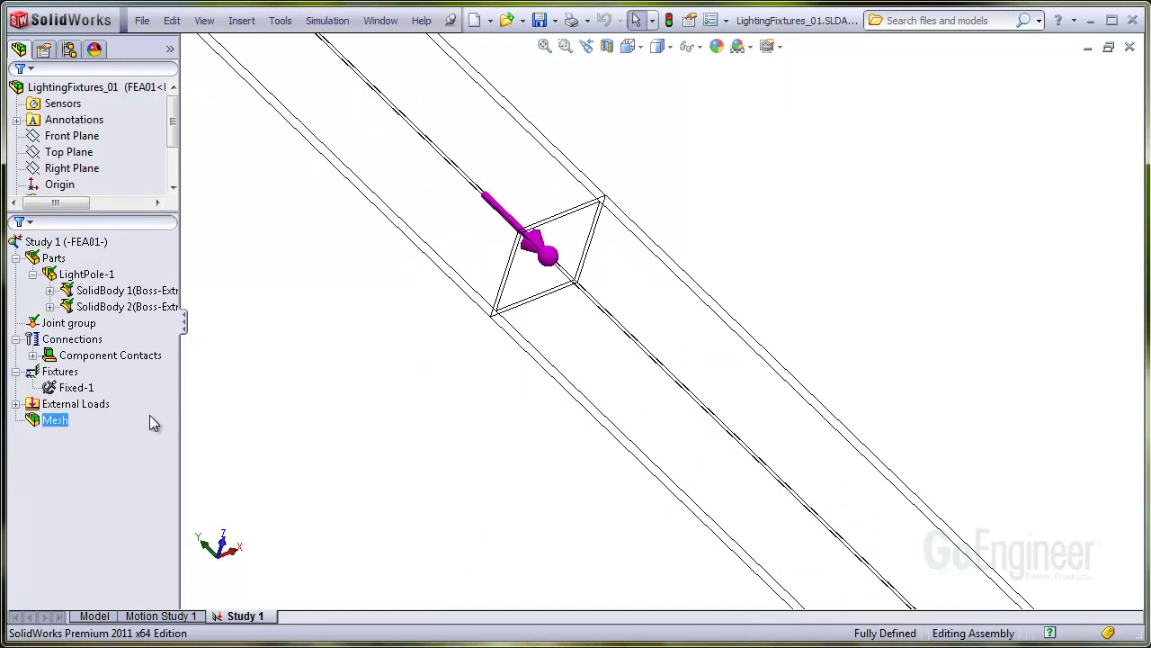
{"action": "right_click", "coordinate": [108, 409]}
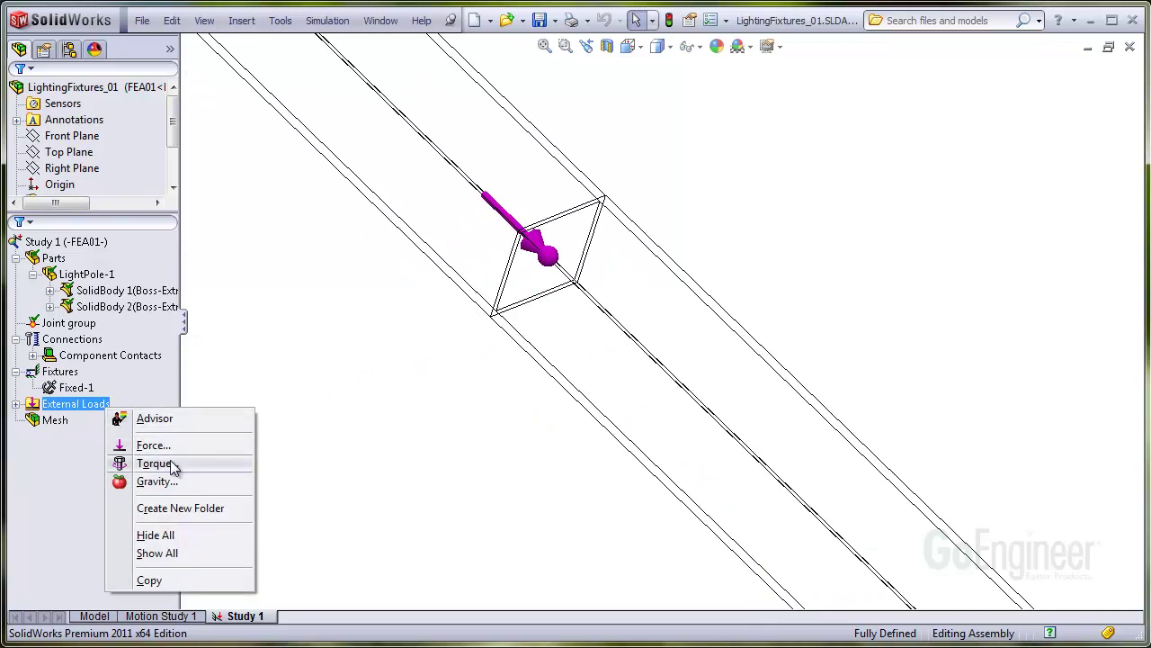
{"action": "left_click", "coordinate": [171, 465]}
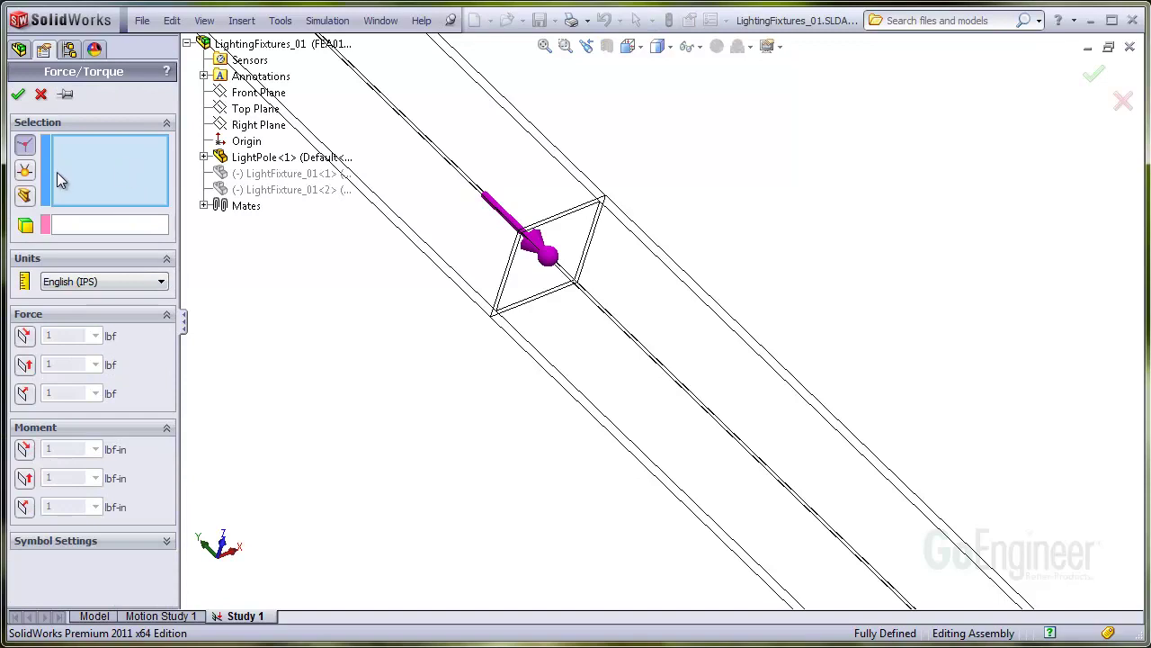
{"action": "left_click", "coordinate": [32, 175]}
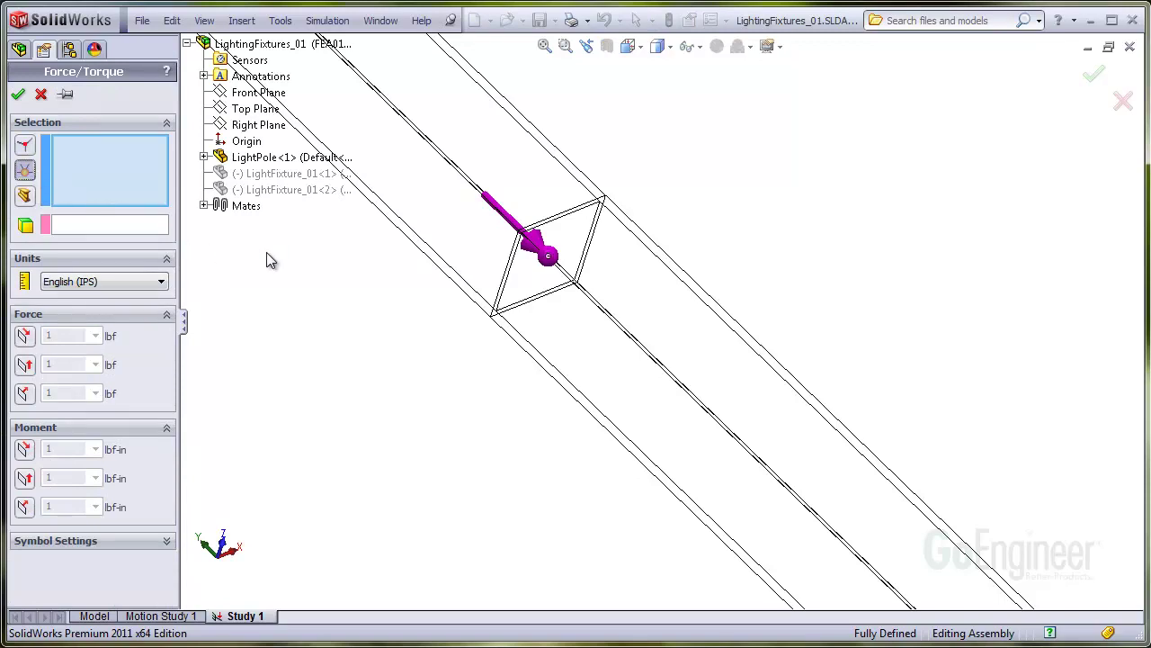
{"action": "left_click", "coordinate": [546, 268]}
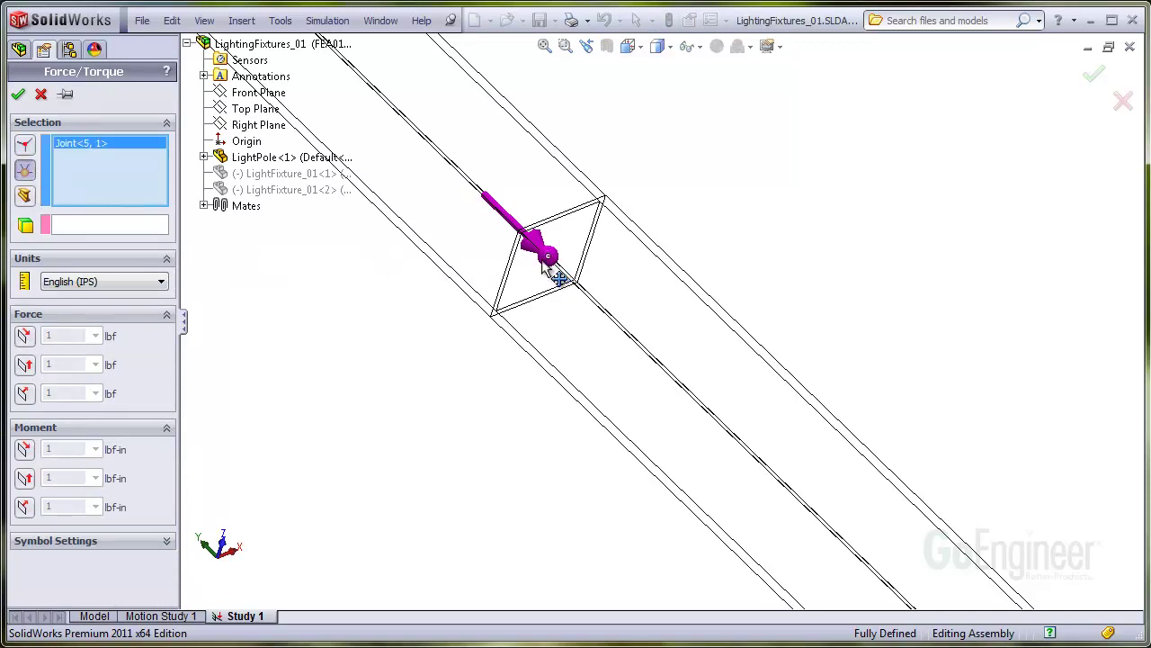
Set a 450 lbf-in moment normal to the Front Plane with symbol size 160
{"action": "left_click", "coordinate": [144, 233]}
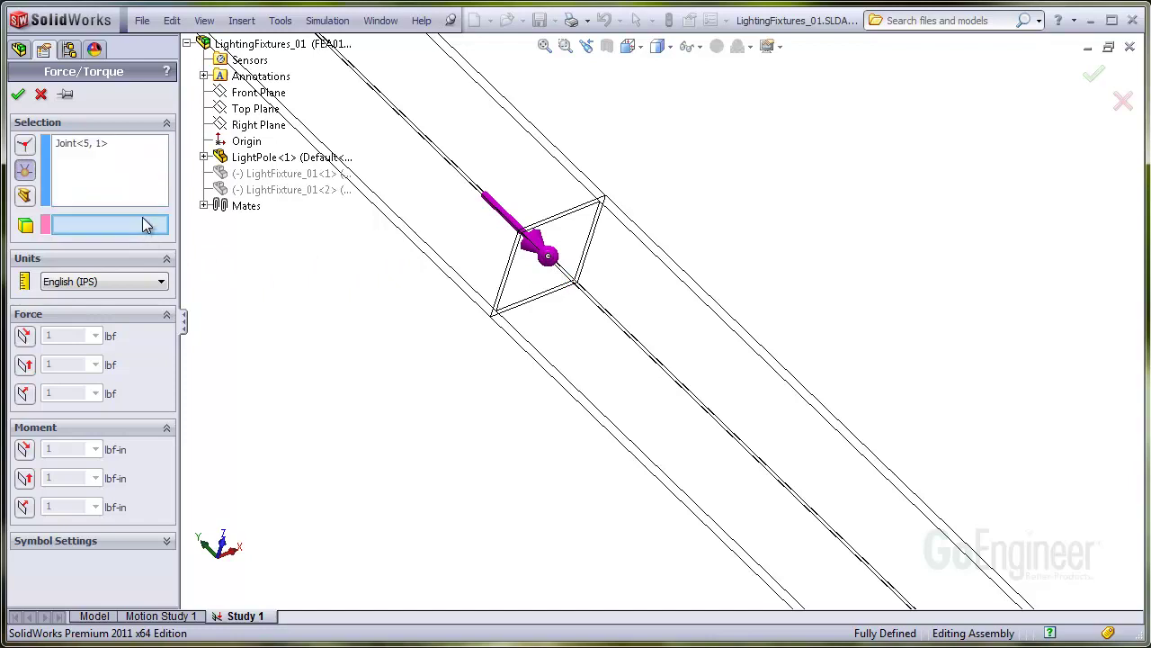
{"action": "left_click", "coordinate": [225, 97]}
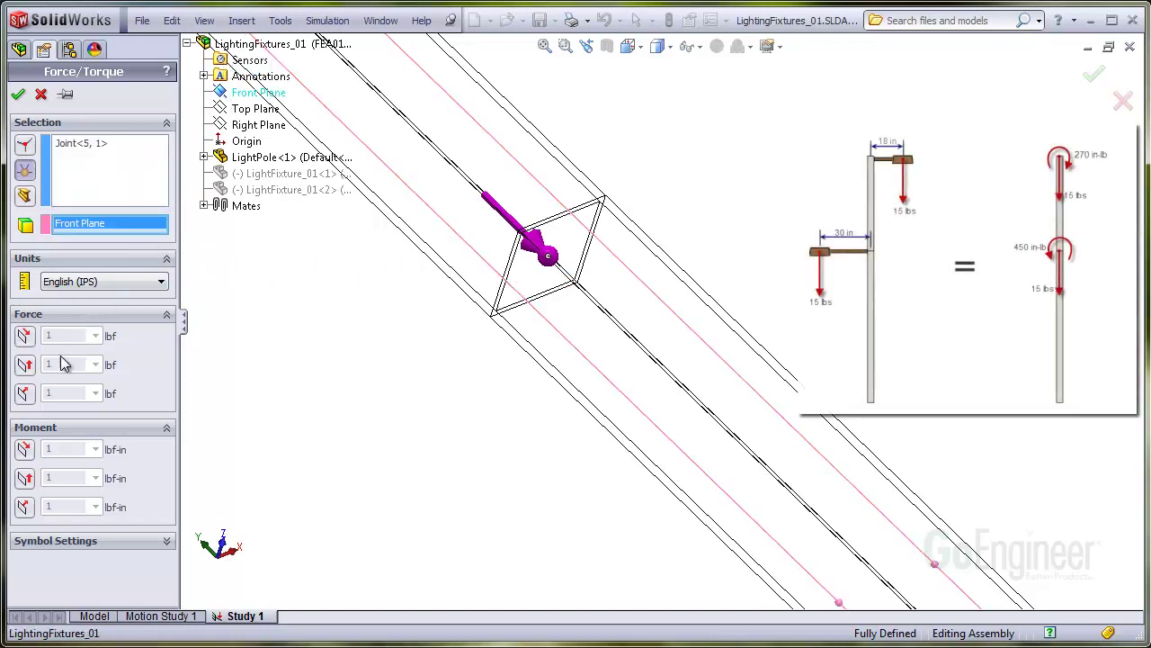
{"action": "left_click", "coordinate": [24, 507]}
{"action": "double_click", "coordinate": [62, 508]}
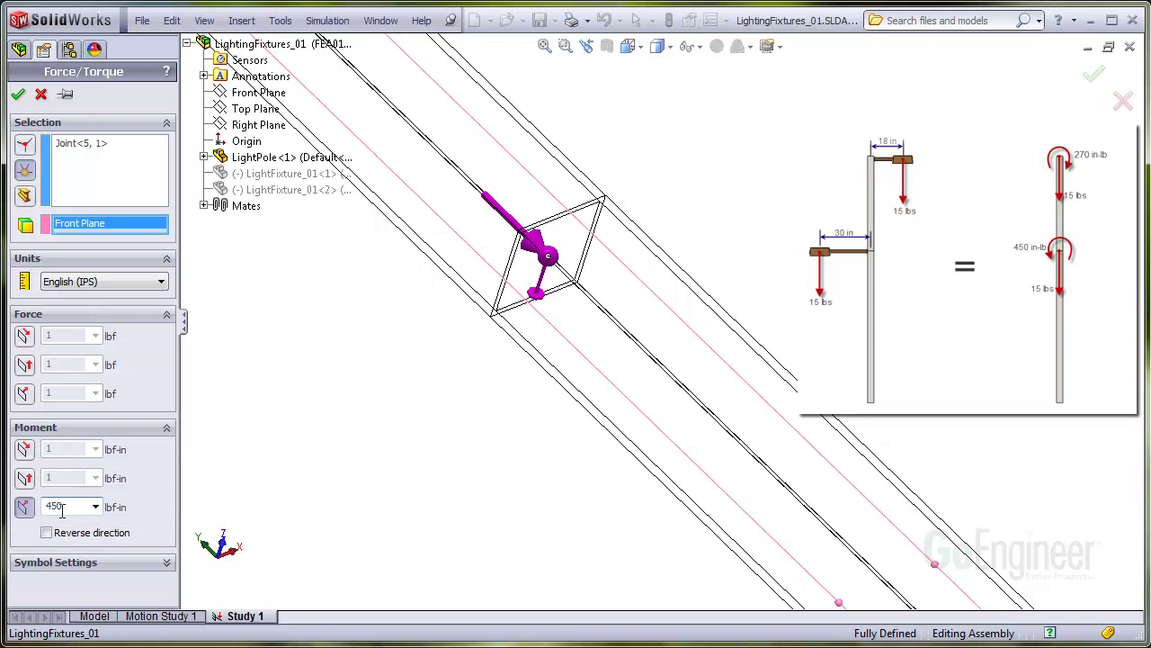
{"action": "left_click", "coordinate": [166, 562]}
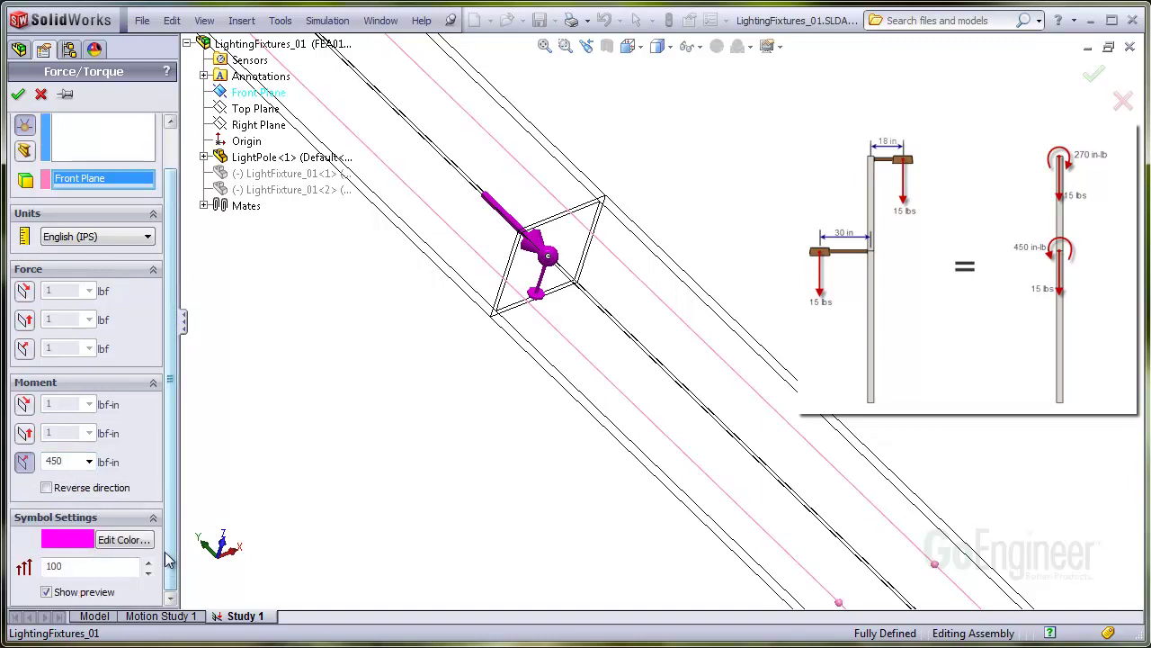
{"action": "left_click", "coordinate": [148, 564]}
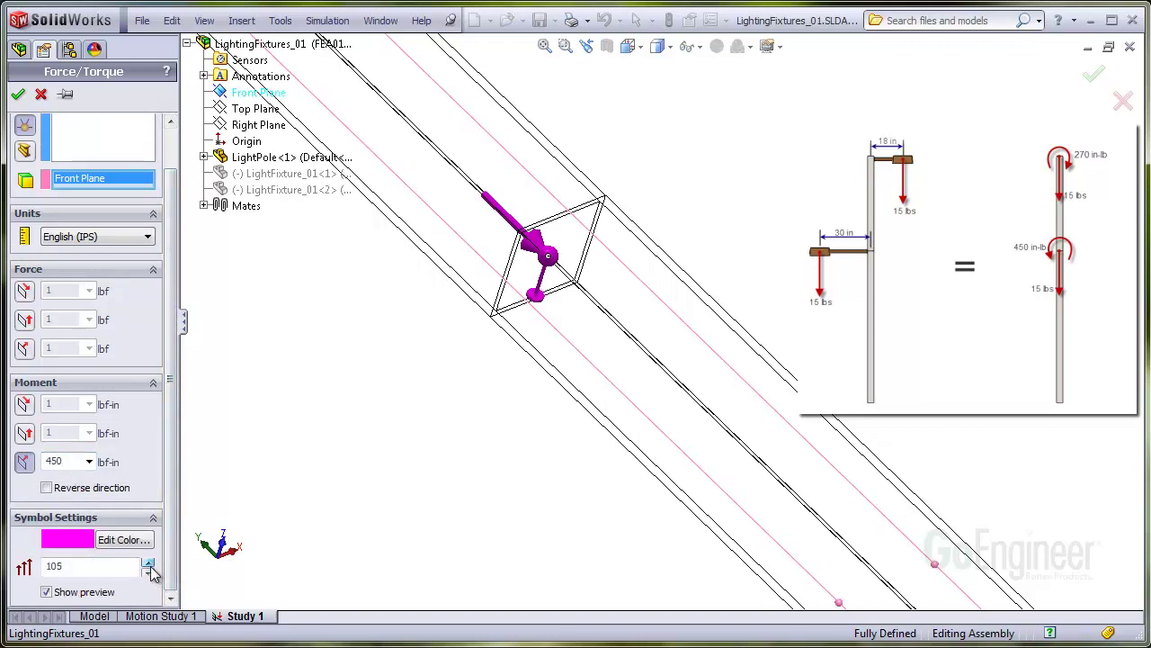
{"action": "left_click_drag", "start_coordinate": [148, 564], "coordinate": [149, 564]}
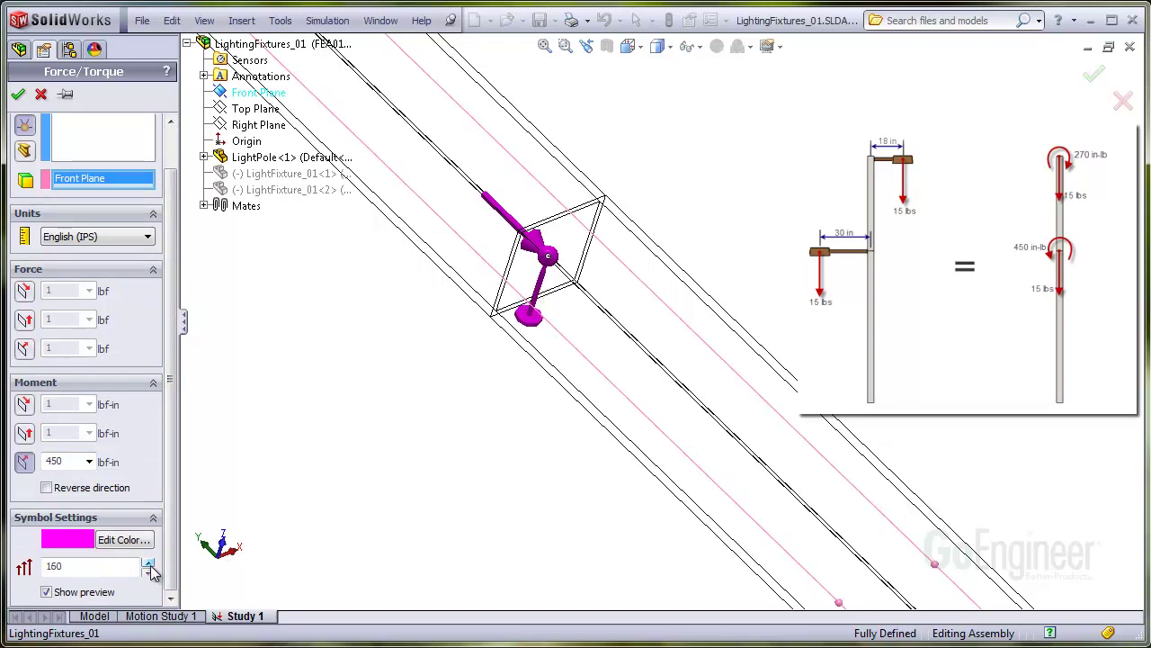
{"action": "scroll", "coordinate": [175, 450], "scroll_direction": "up", "scroll_amount": 2}
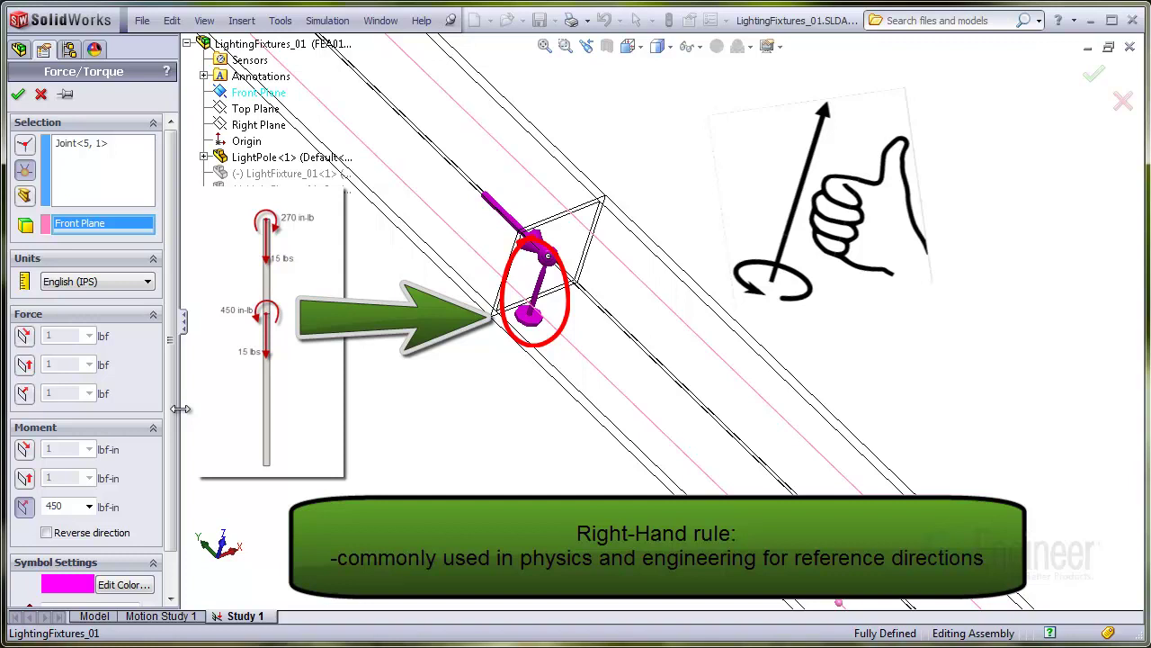
Confirm the 450 lbf-in moment and start a new load on the pole's top joint
{"action": "left_click", "coordinate": [18, 94]}
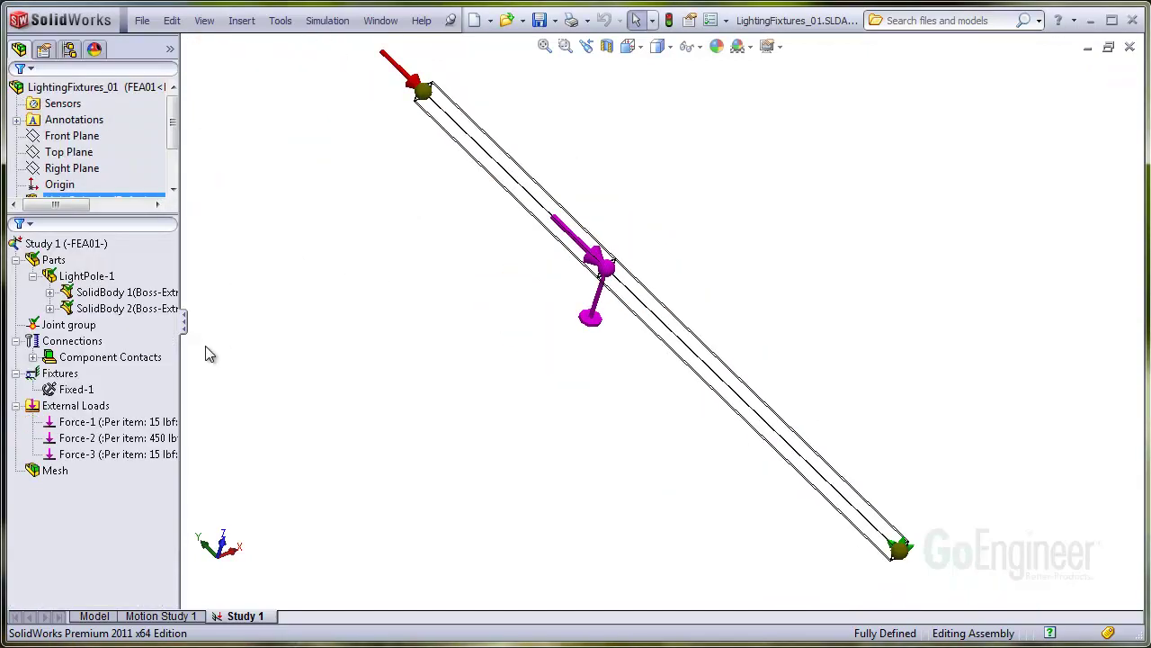
{"action": "left_click", "coordinate": [120, 406]}
{"action": "right_click", "coordinate": [121, 406]}
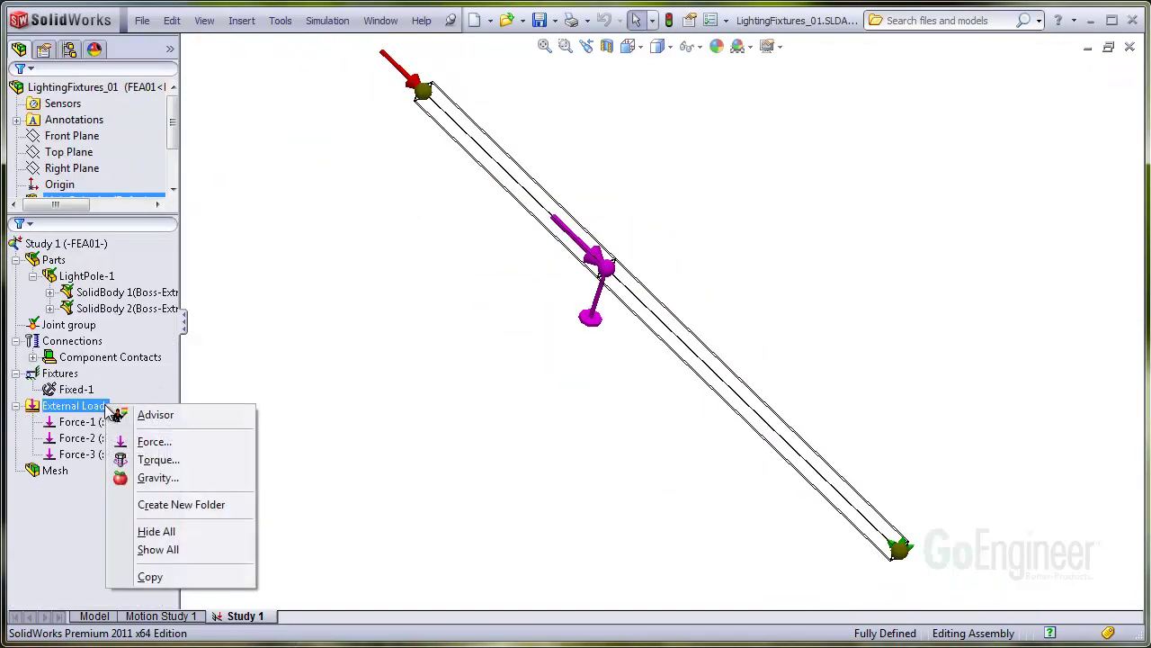
{"action": "left_click", "coordinate": [158, 460]}
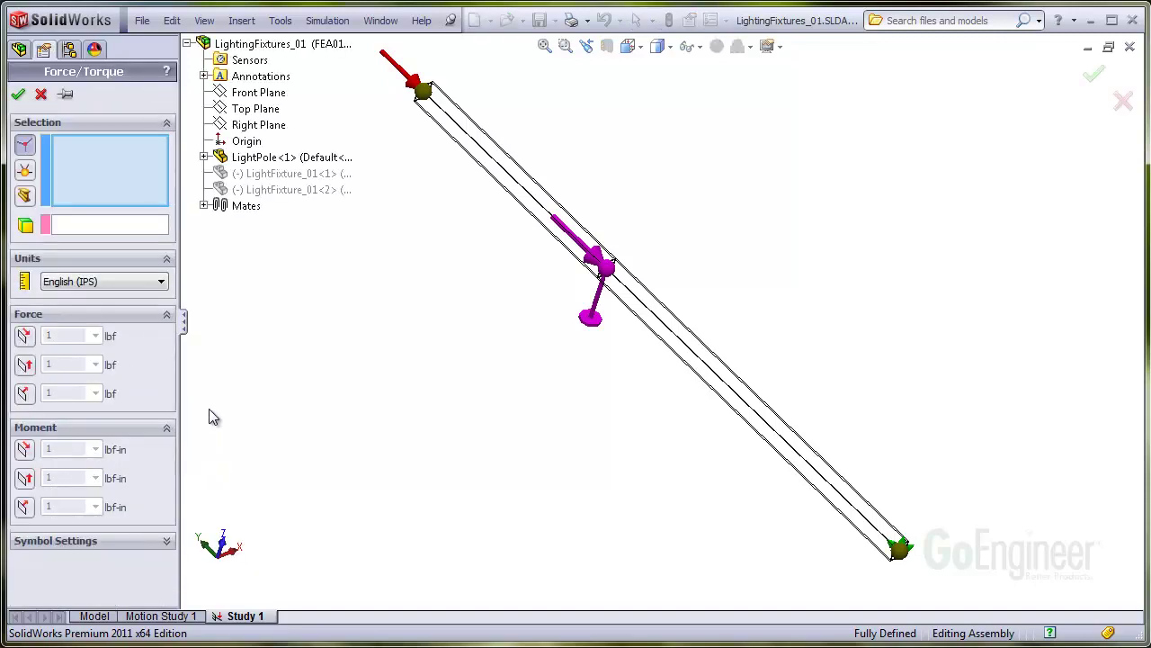
Set a reversed 270 lbf-in moment normal to the Front Plane and enlarge its symbol
{"action": "left_click", "coordinate": [24, 507]}
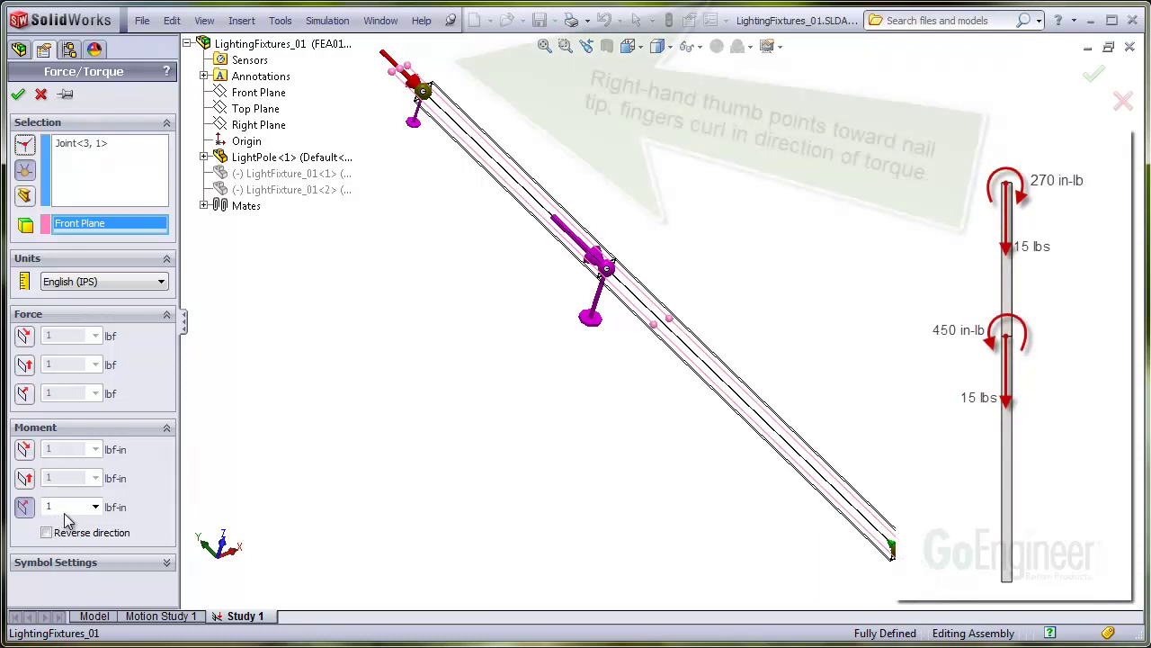
{"action": "double_click", "coordinate": [67, 510]}
{"action": "type", "text": "270"}
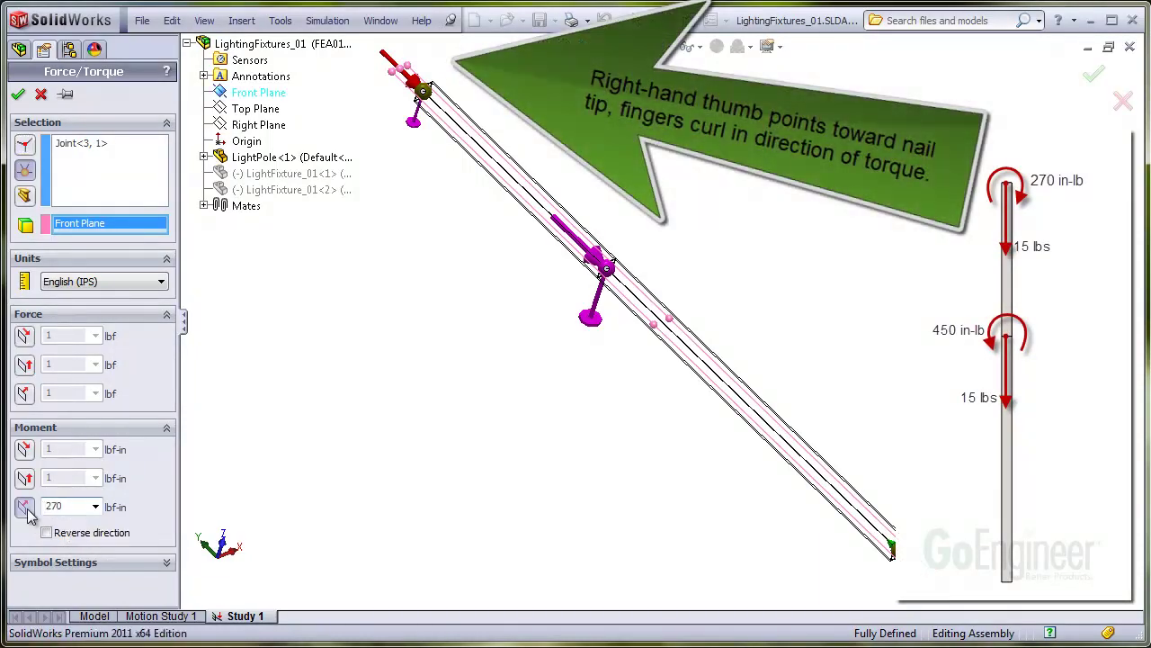
{"action": "left_click", "coordinate": [46, 533]}
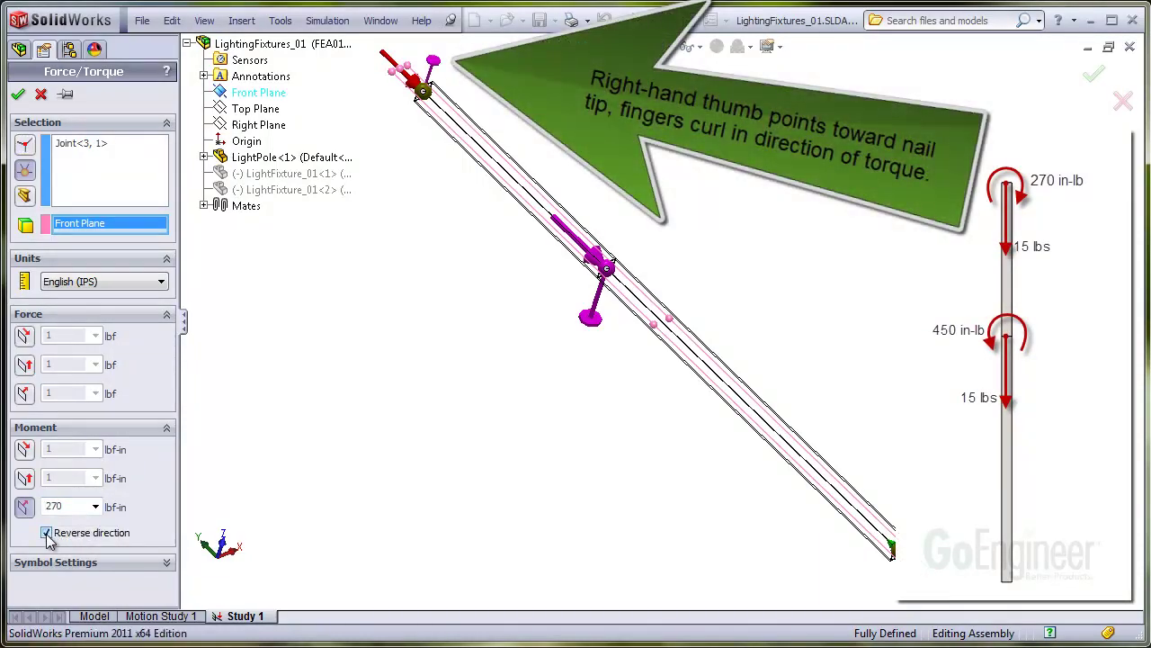
{"action": "left_click", "coordinate": [165, 565]}
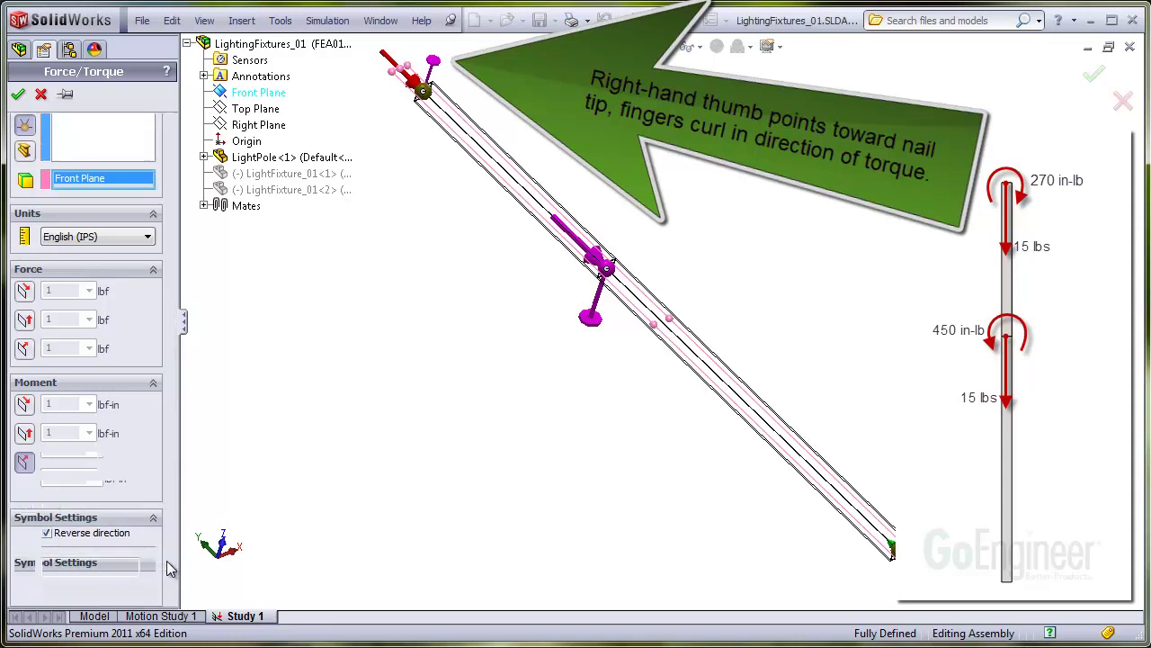
{"action": "left_click", "coordinate": [149, 561]}
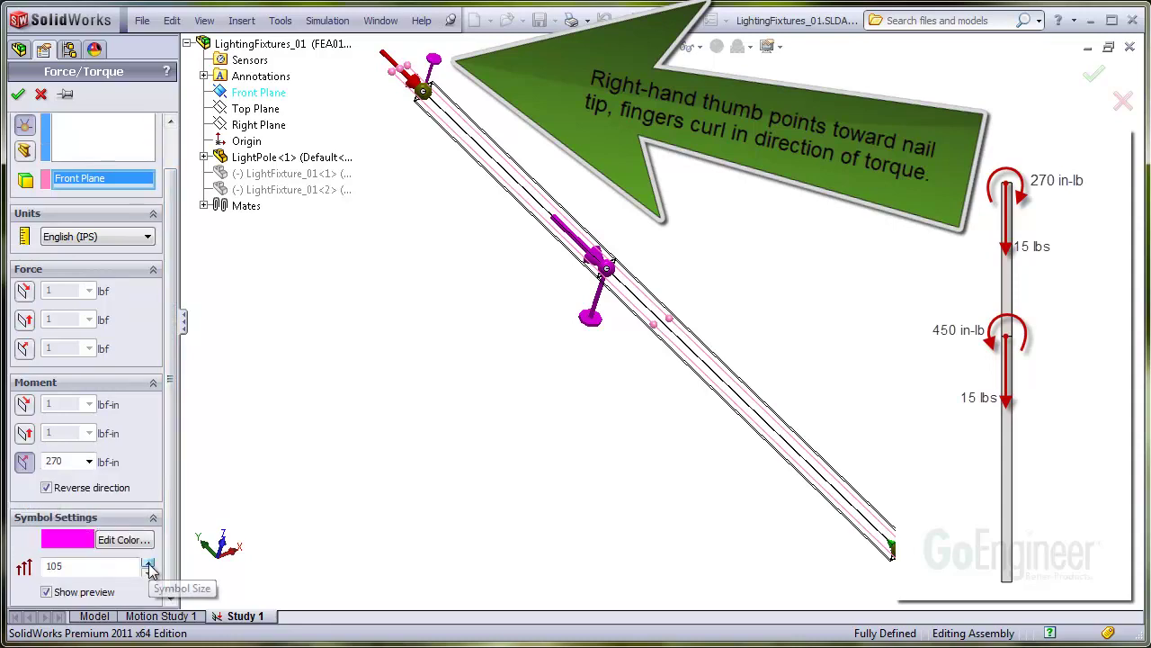
{"action": "left_click", "coordinate": [148, 562]}
{"action": "left_click", "coordinate": [148, 561]}
{"action": "left_click", "coordinate": [148, 561]}
{"action": "left_click", "coordinate": [148, 561]}
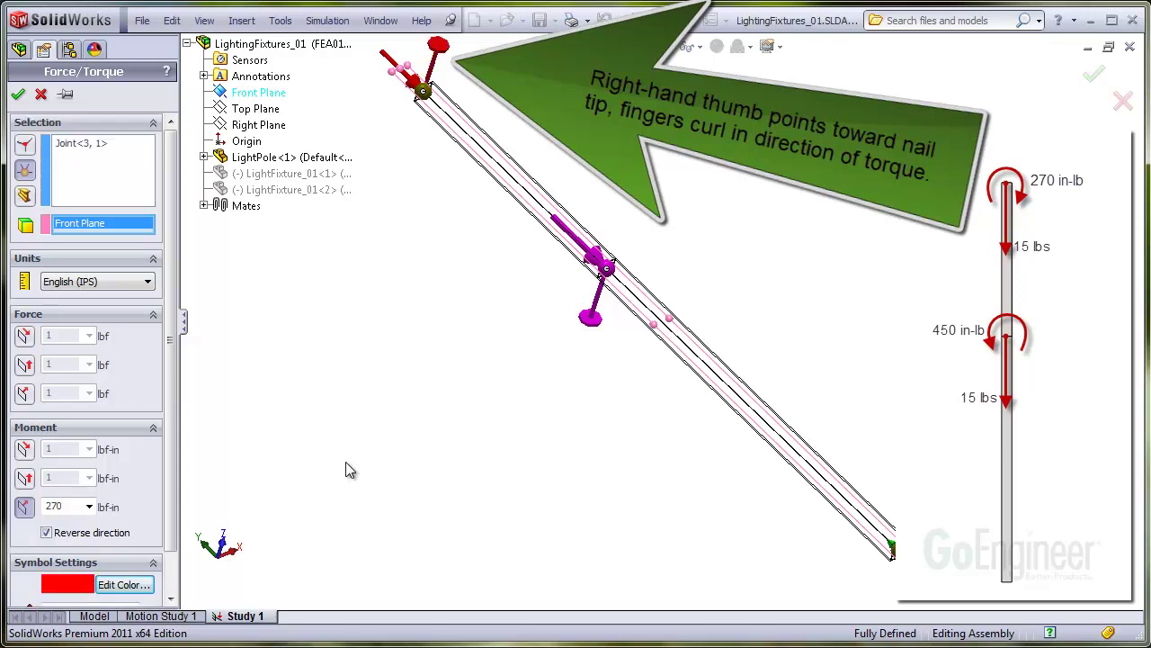